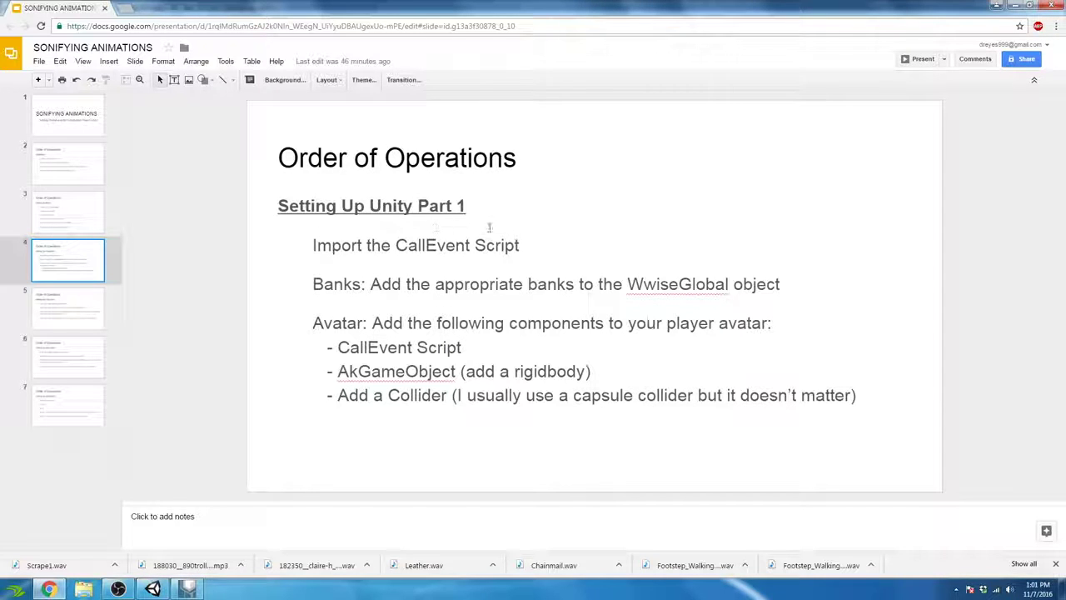
Highlight the 'Import the CallEvent Script' line on the slide, then minimise Chrome to the desktop.
click(302, 246)
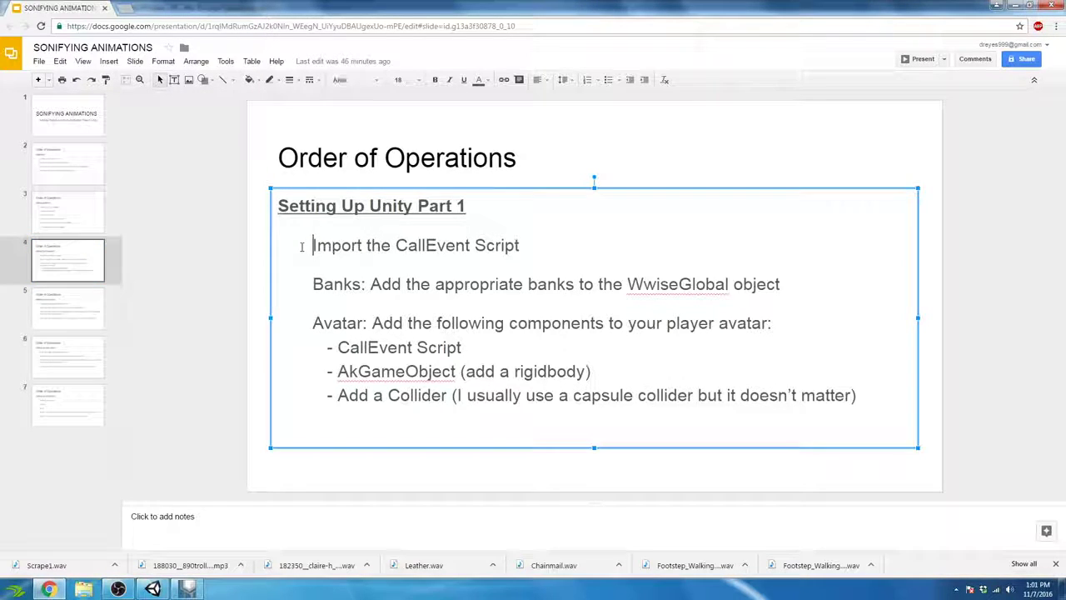
drag(311, 246, 560, 269)
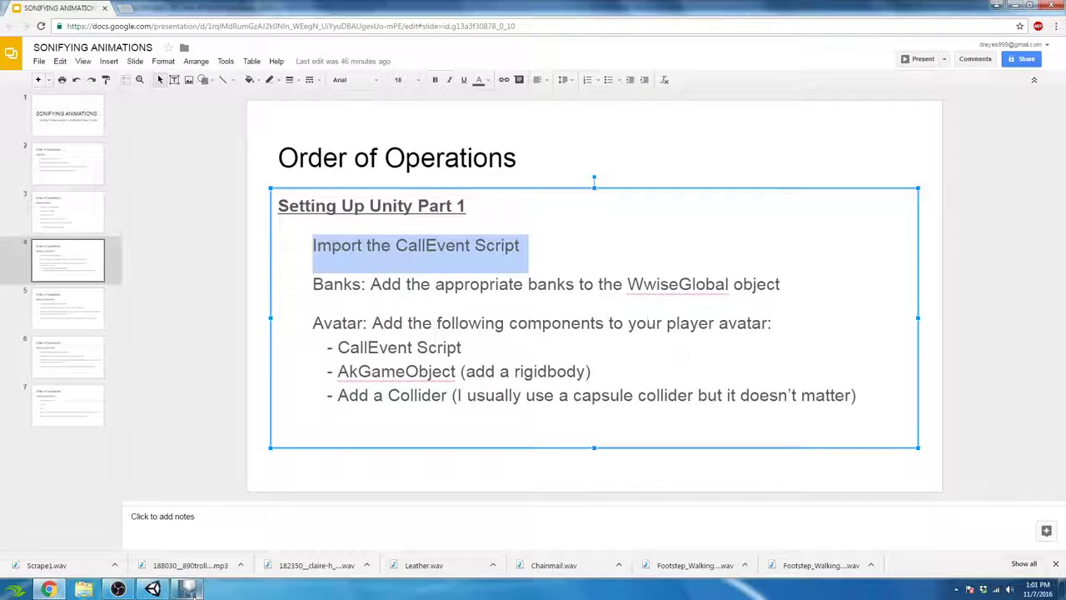
mouse_move(191, 589)
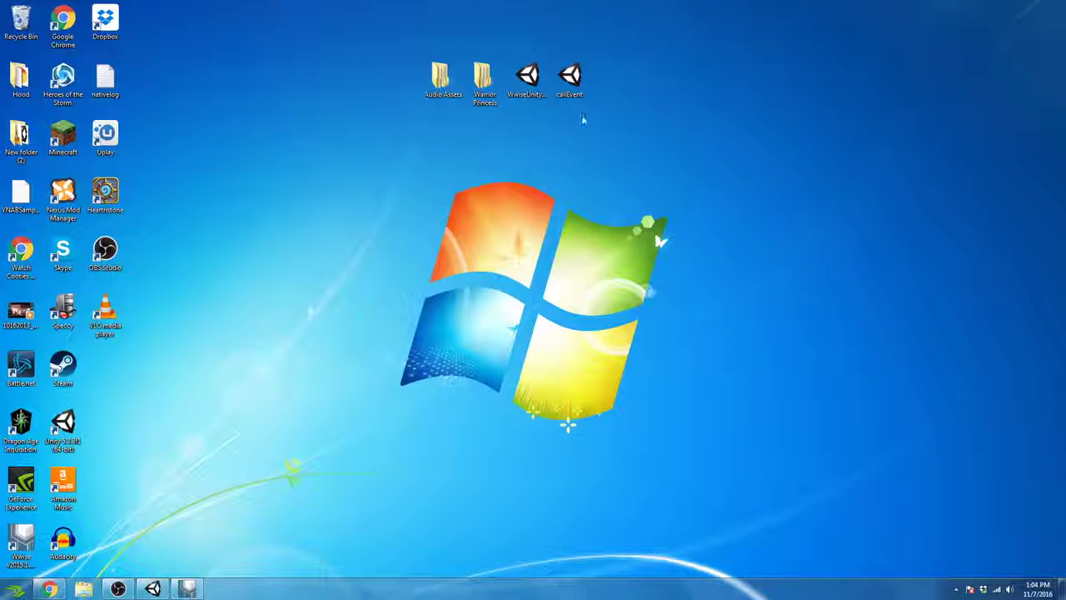
Select the callEvent package on the desktop and bring the Unity editor back on screen.
click(554, 95)
click(580, 98)
click(155, 589)
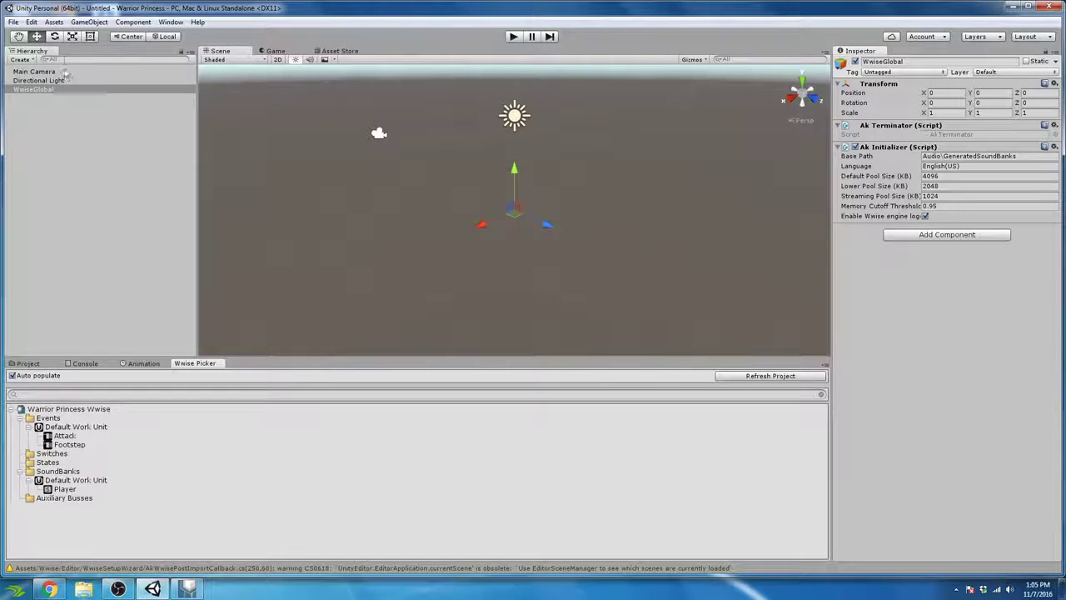
Open the Desktop callEvent file through Assets > Import Package > Custom Package.
click(54, 23)
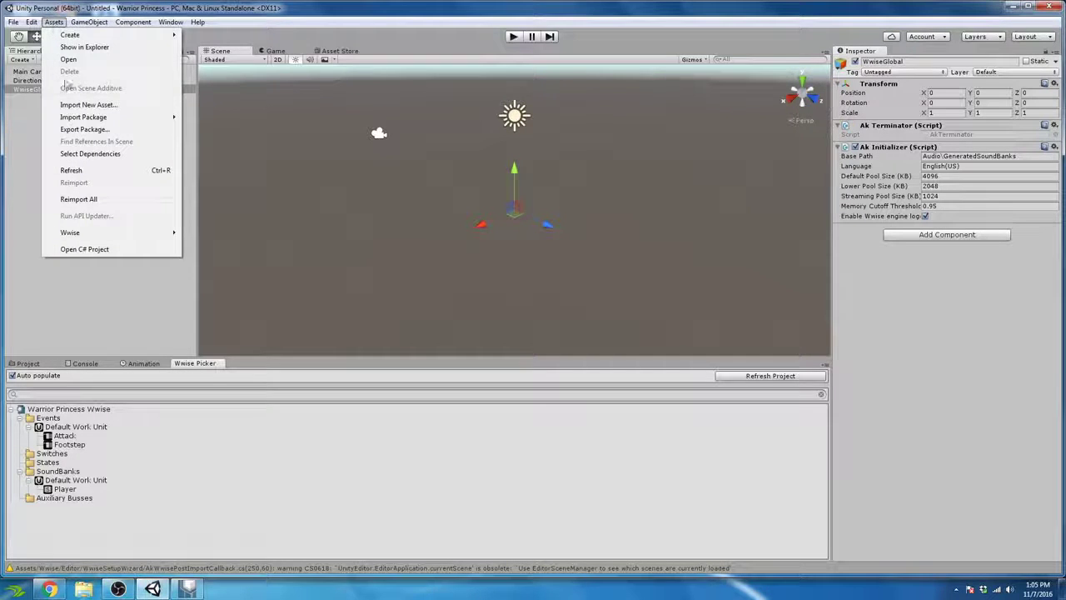
mouse_move(76, 121)
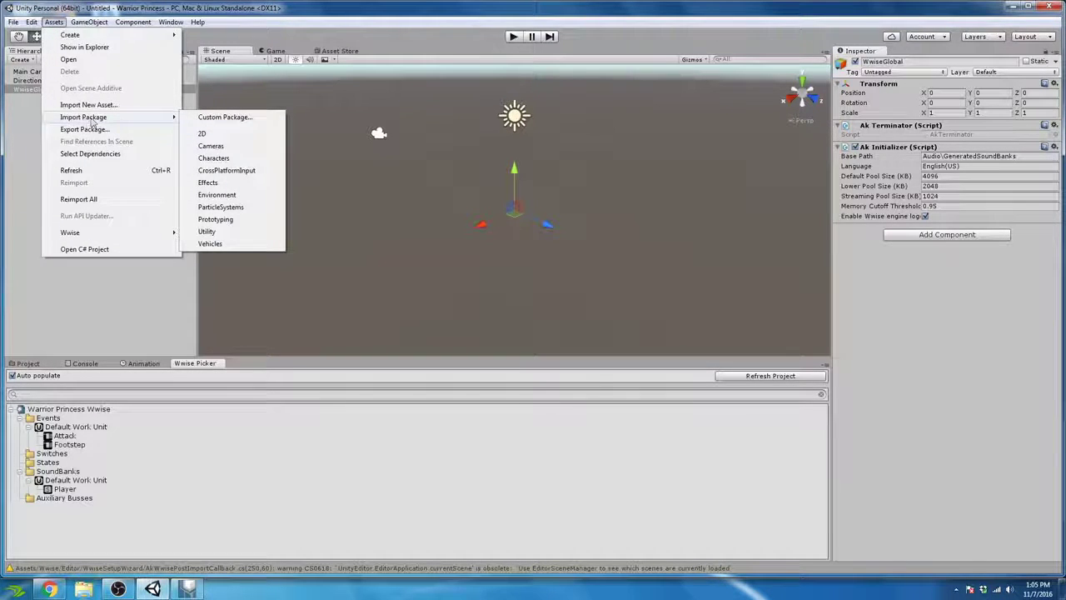
click(214, 118)
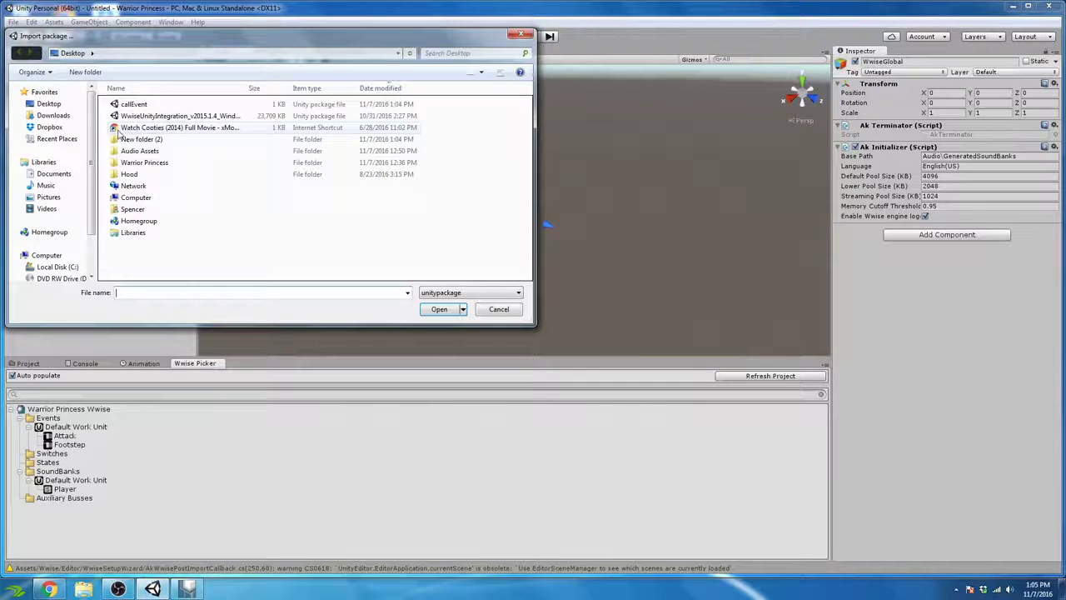
click(48, 105)
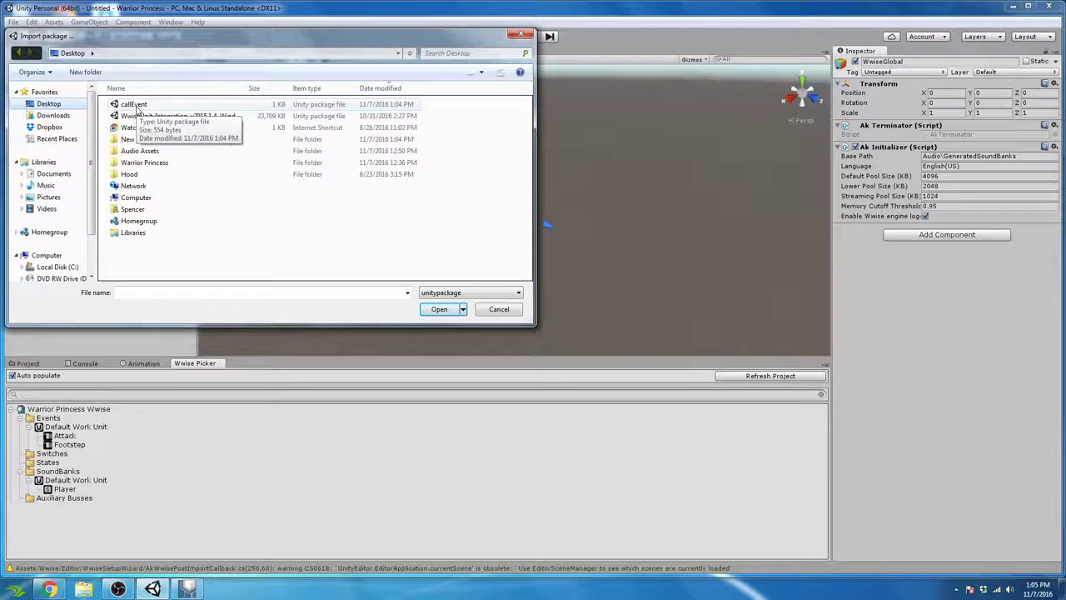
click(137, 106)
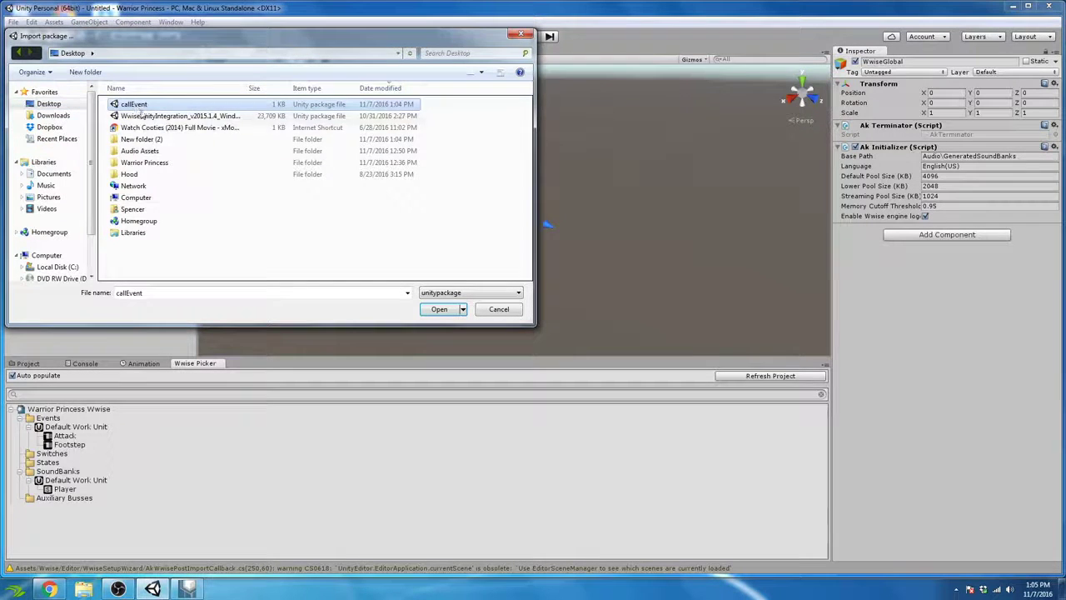
click(439, 308)
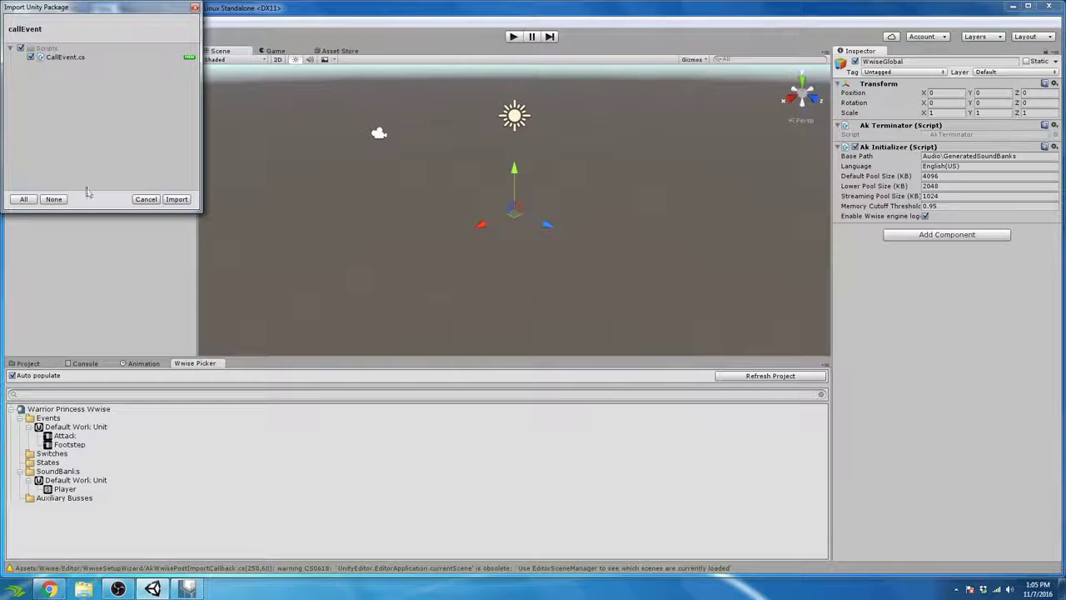
Import CallEvent.cs and check the CallEvent script inside the Scripts folder.
click(176, 200)
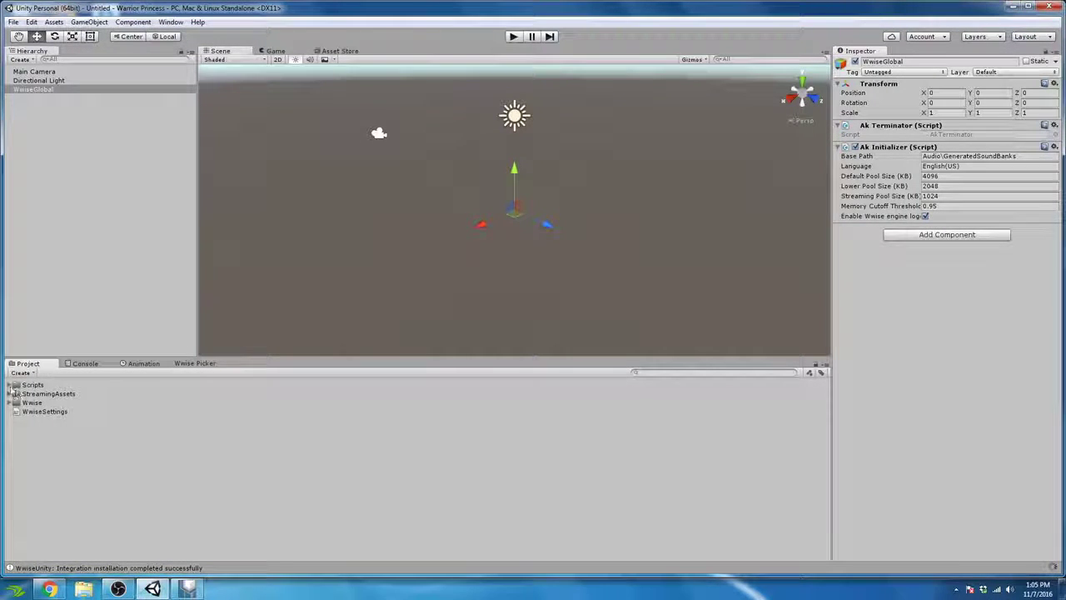
click(15, 386)
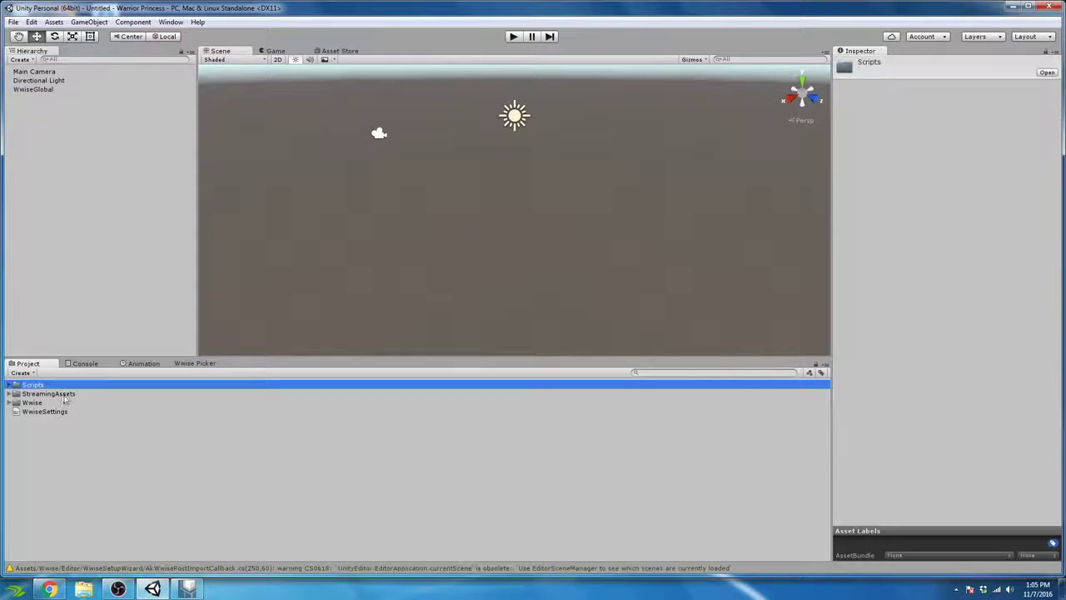
click(11, 386)
click(43, 393)
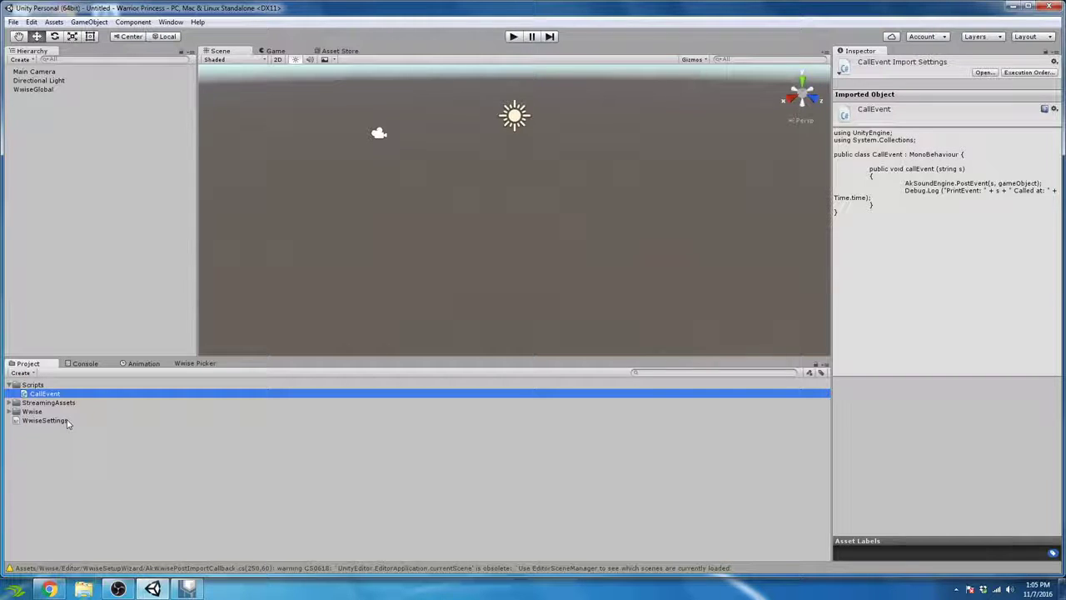
click(11, 386)
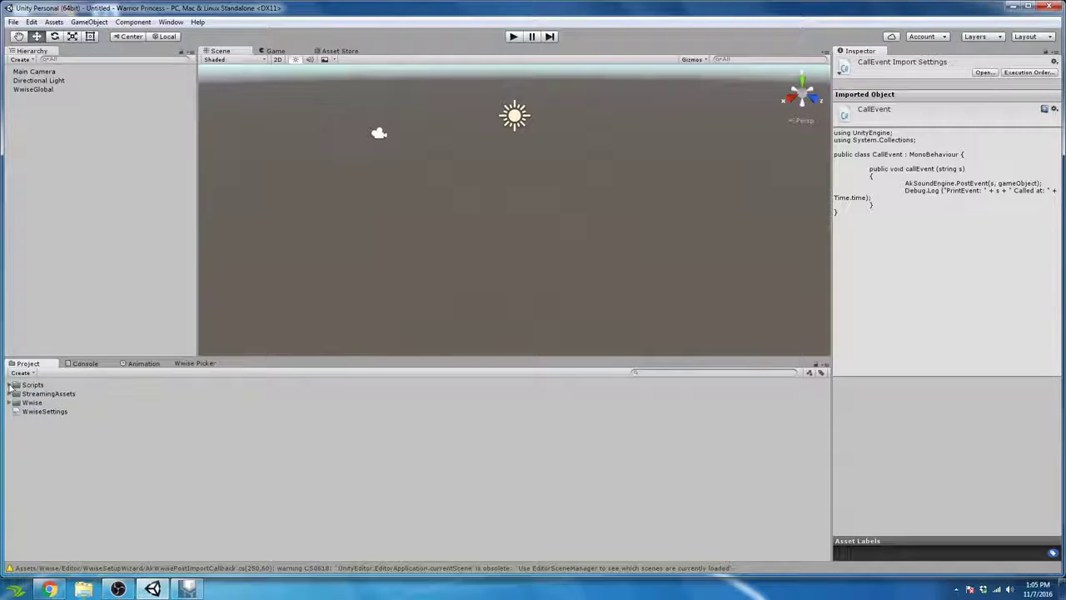
Insert 'sound' before 'banks' on the slide's Banks line, then return to Unity.
click(49, 589)
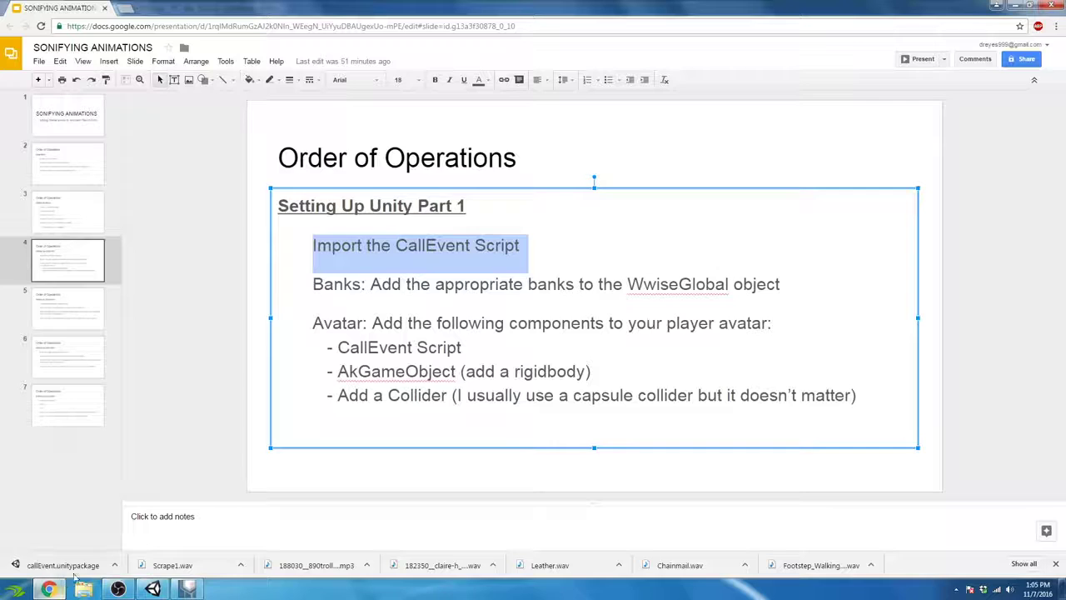
drag(313, 245, 523, 245)
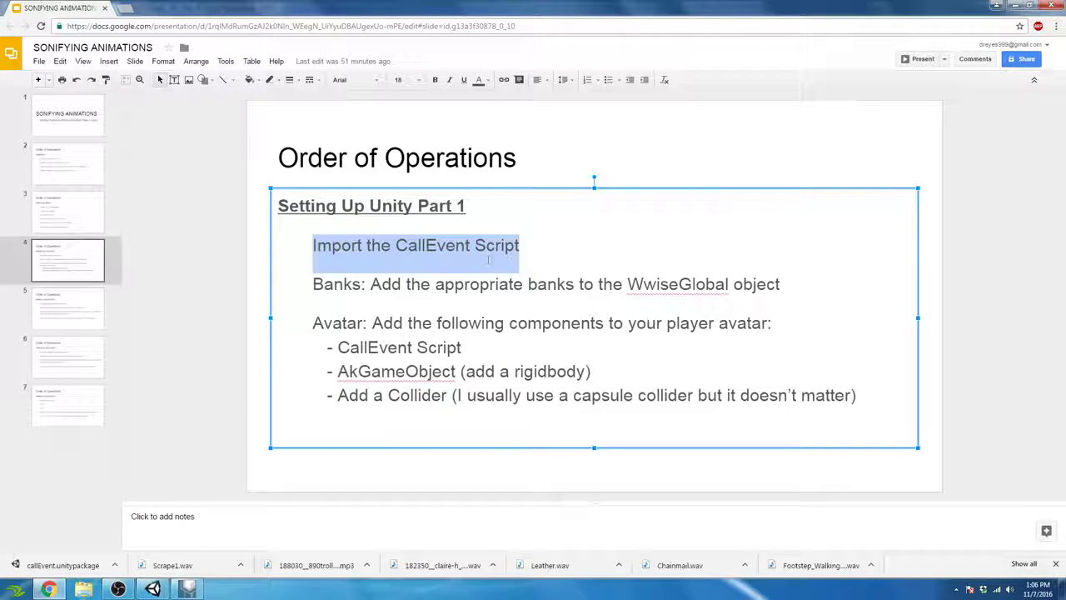
drag(313, 285, 783, 291)
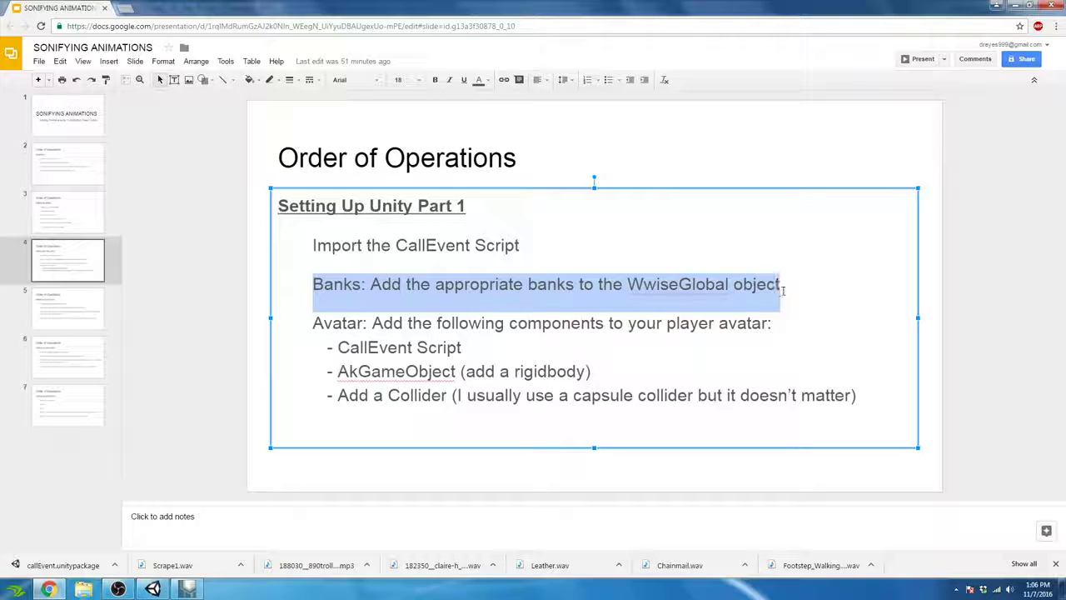
click(529, 286)
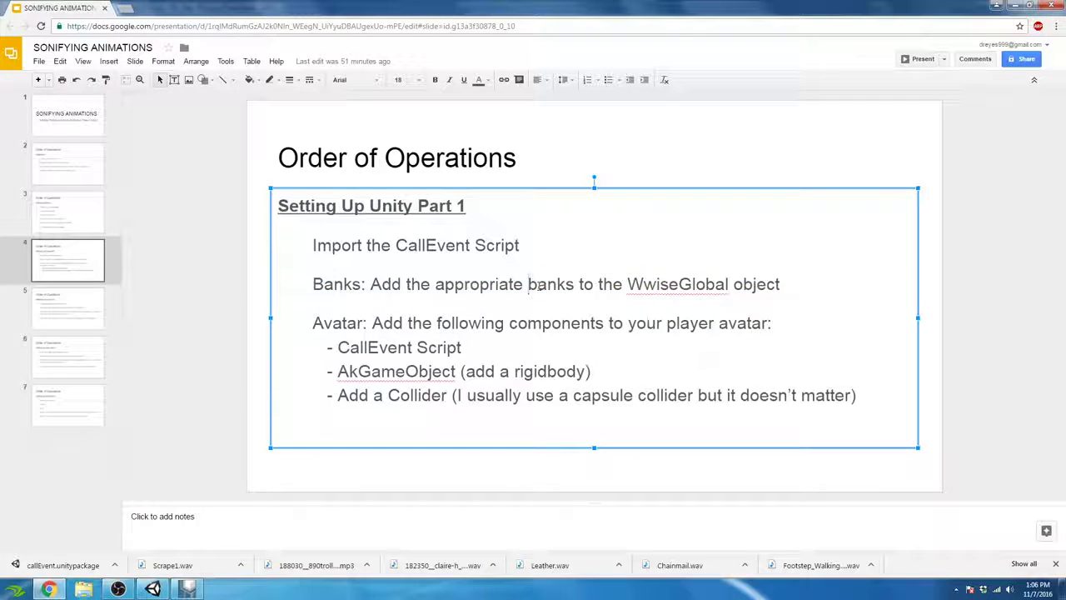
text(sound)
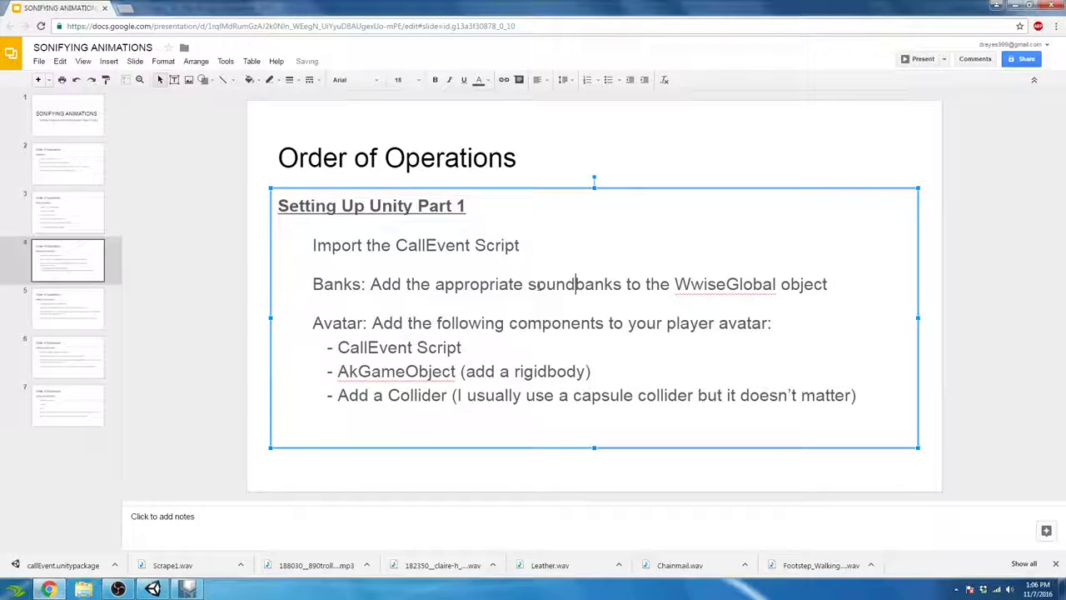
key(ctrl+Left)
key(ctrl+Left)
key(ctrl+Left)
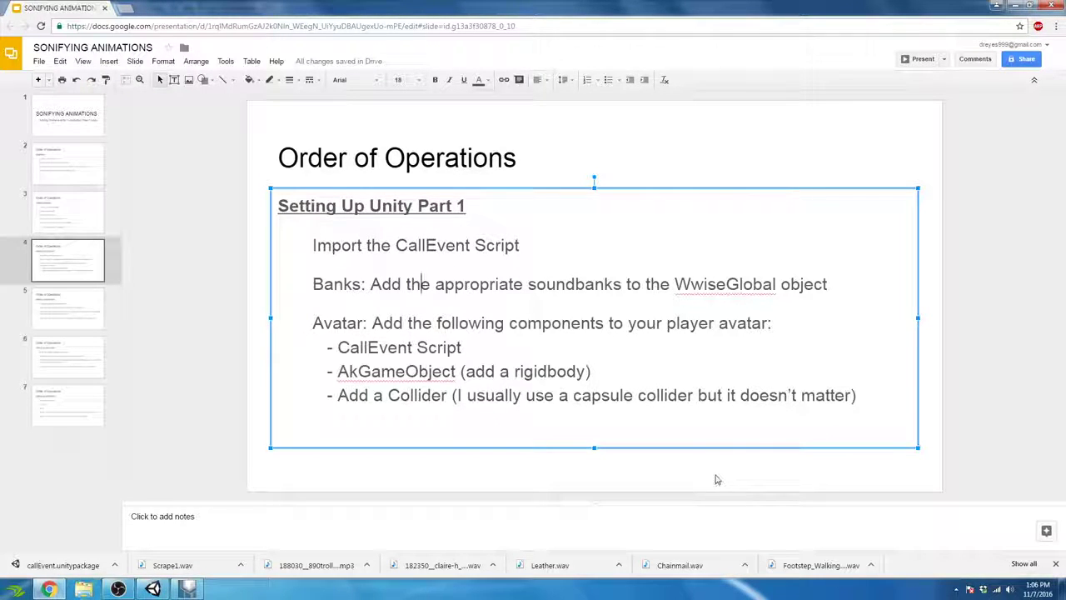
click(153, 589)
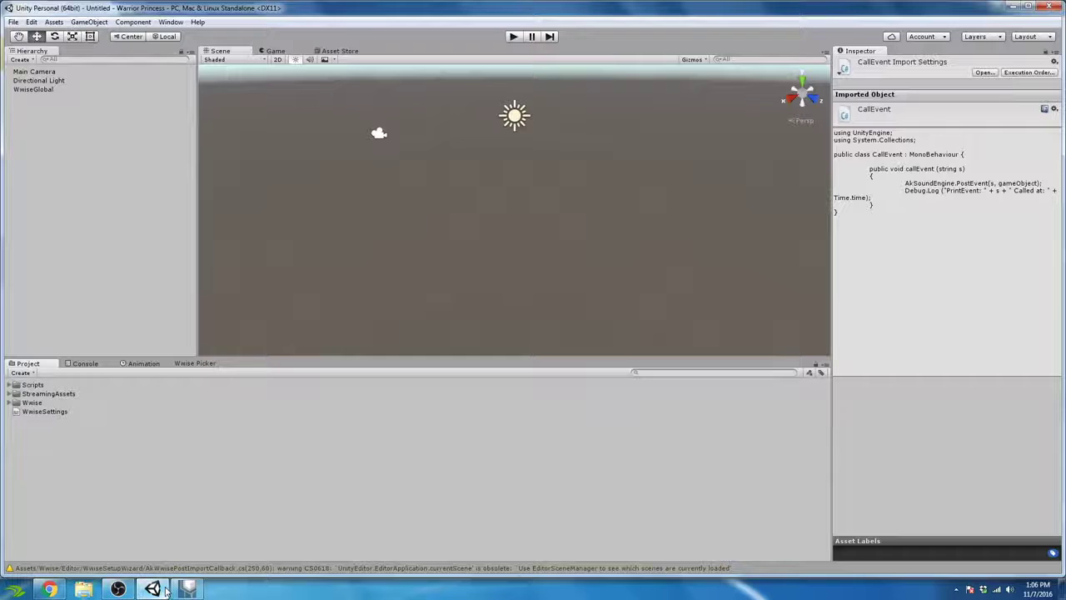
Add an AkBank component from the Wwise category to the WwiseGlobal object.
click(52, 90)
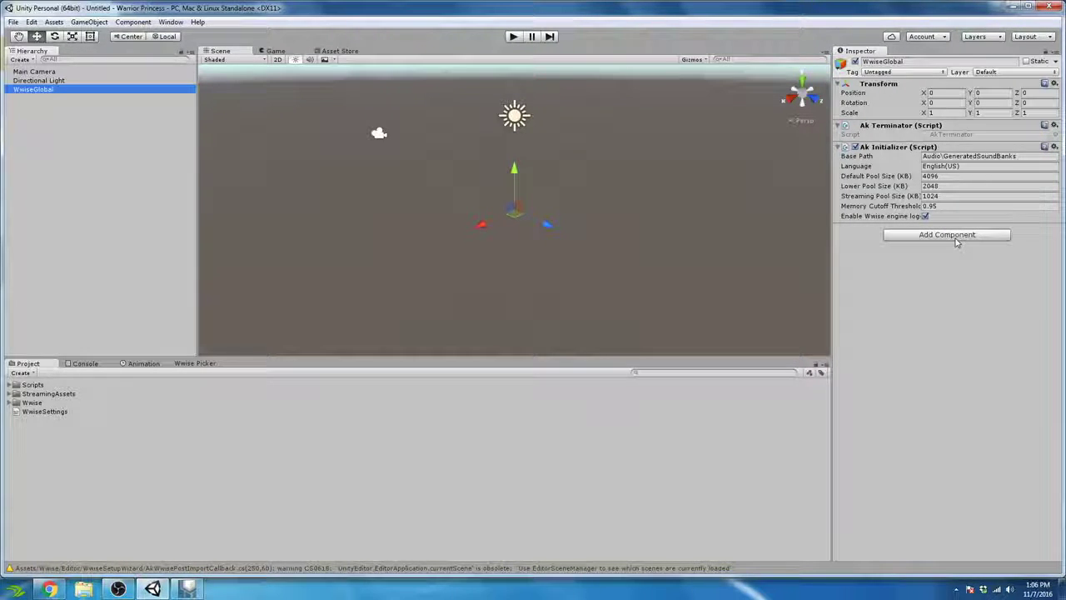
click(38, 80)
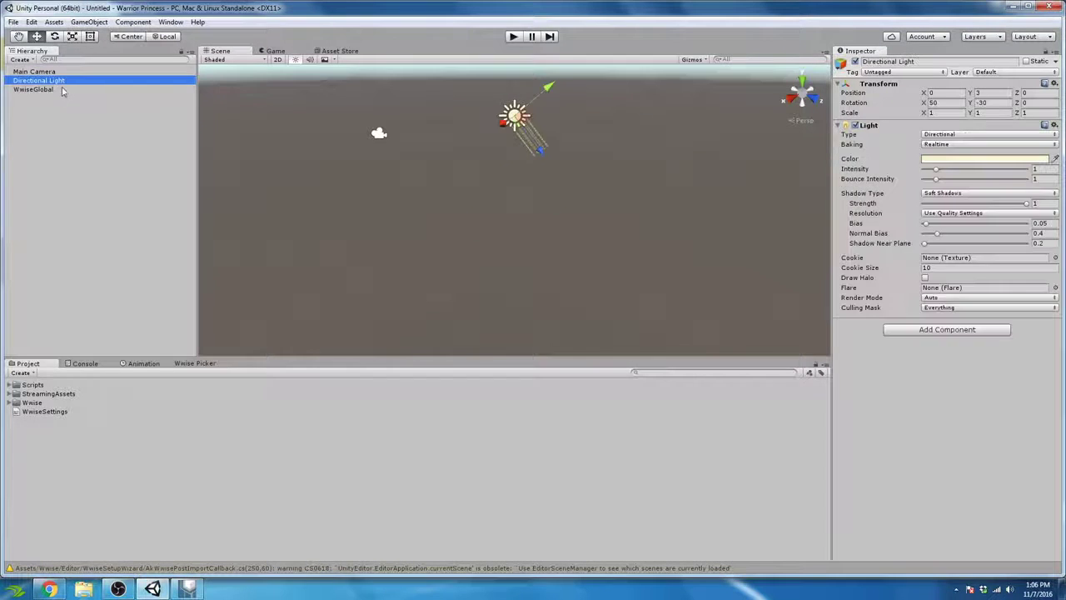
click(34, 89)
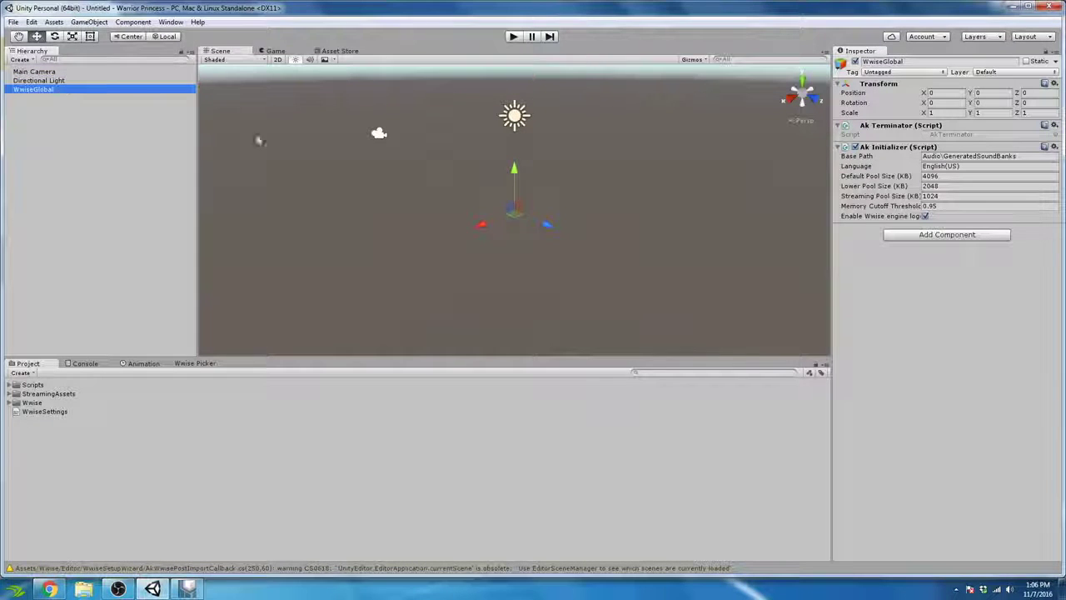
click(947, 235)
scroll(923, 381, down, 1)
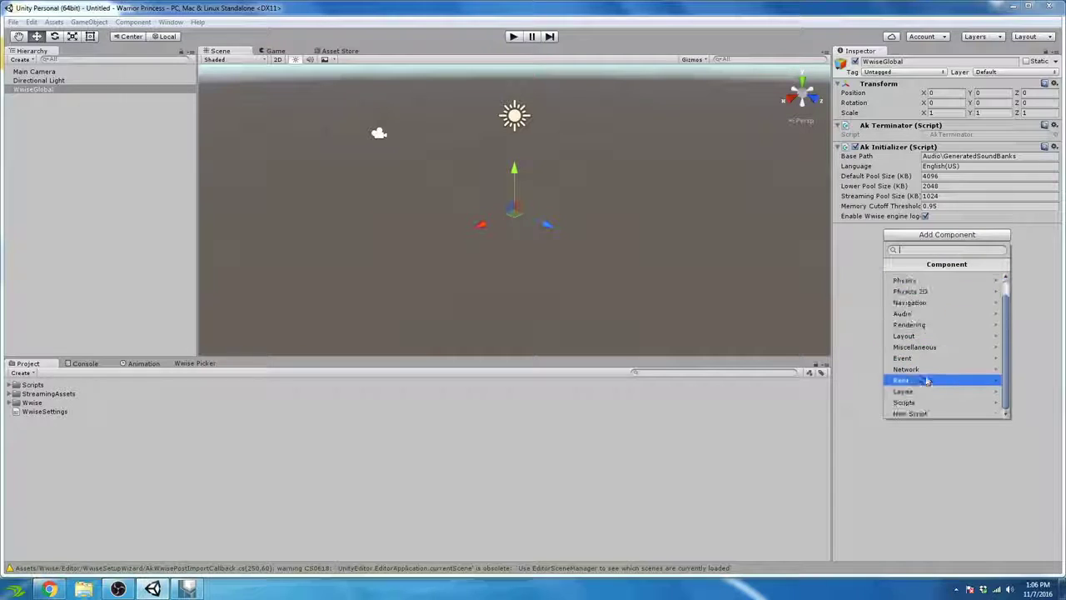
click(928, 392)
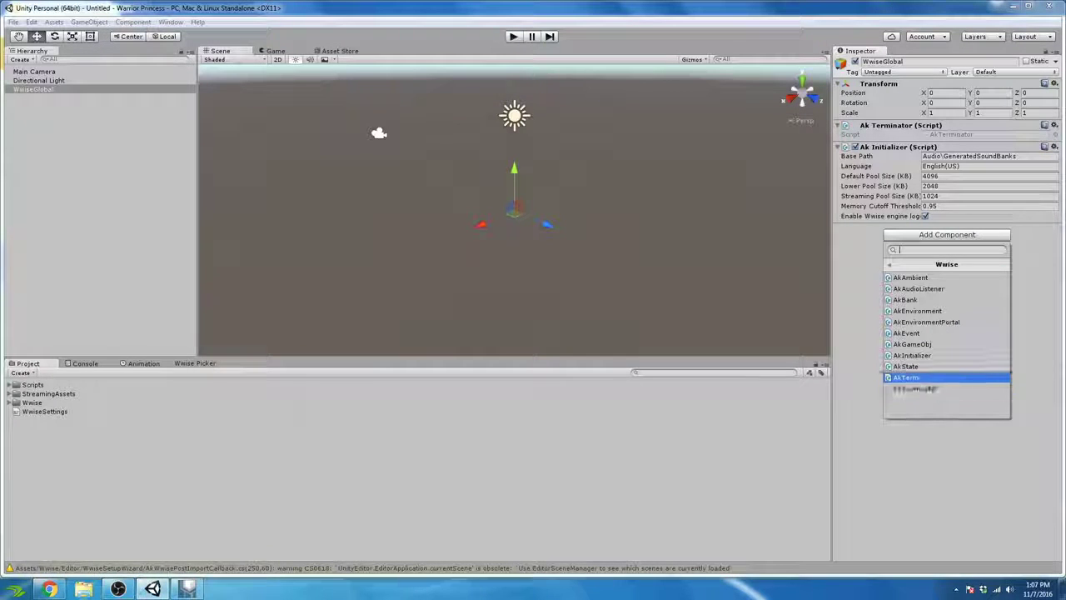
click(908, 301)
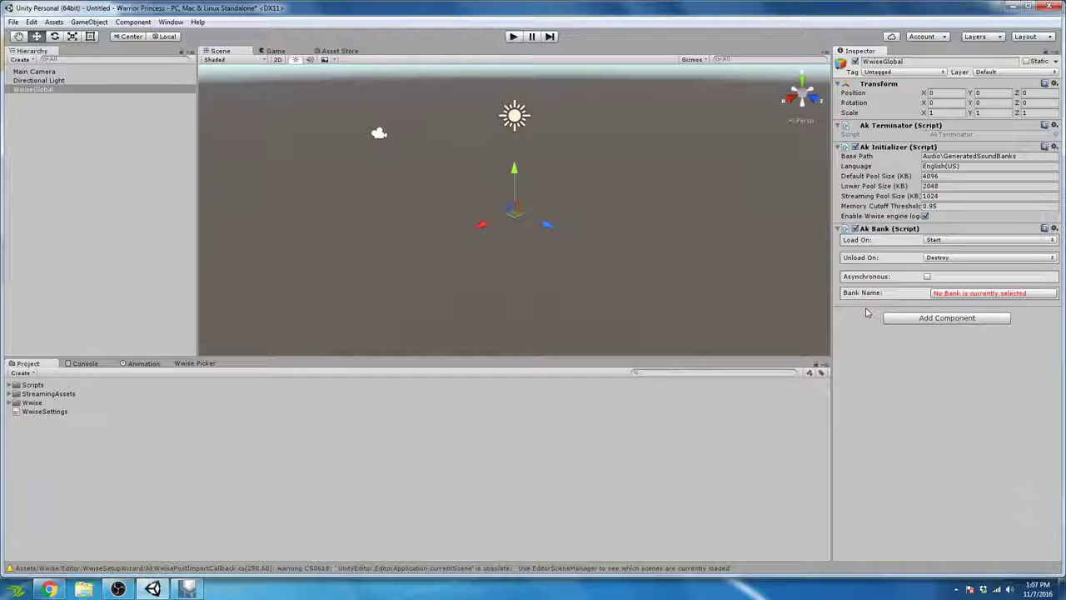
Choose the Player soundbank under Banks > Default Work Unit as the Ak Bank's Bank Name.
click(968, 296)
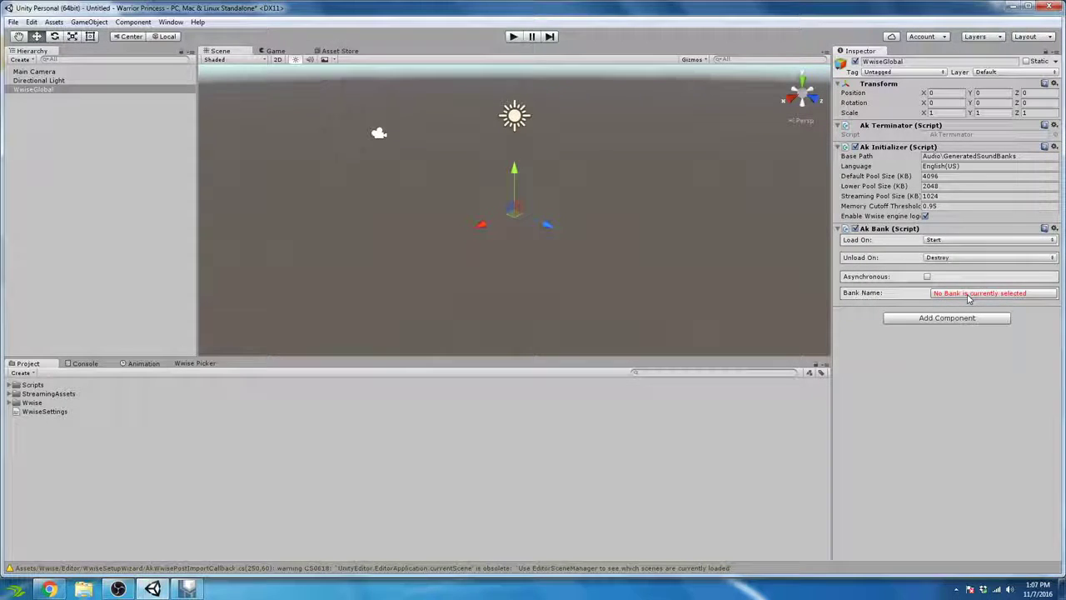
click(1010, 293)
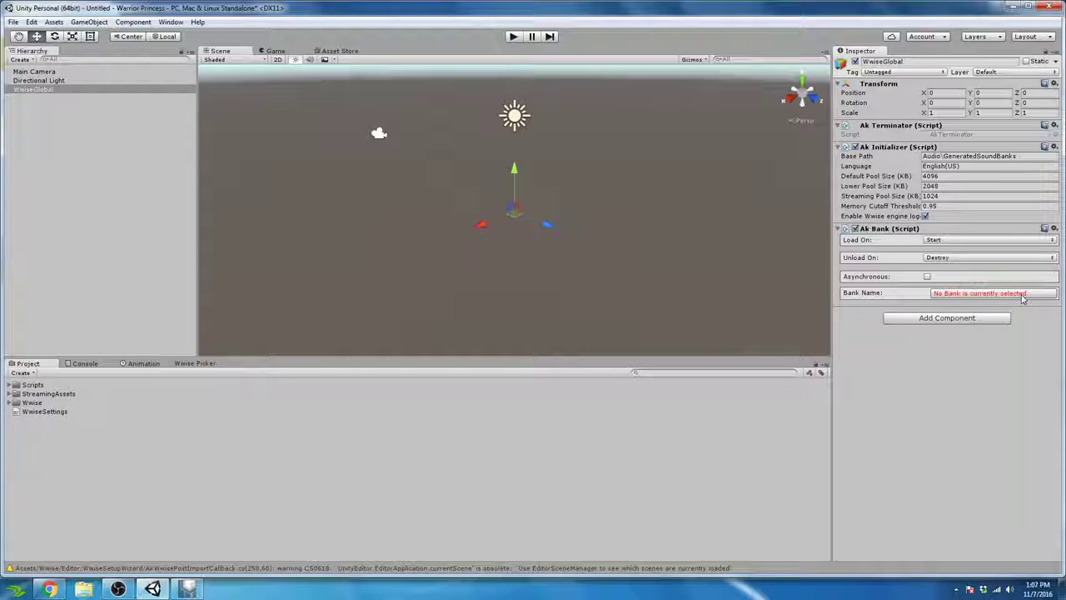
click(1023, 297)
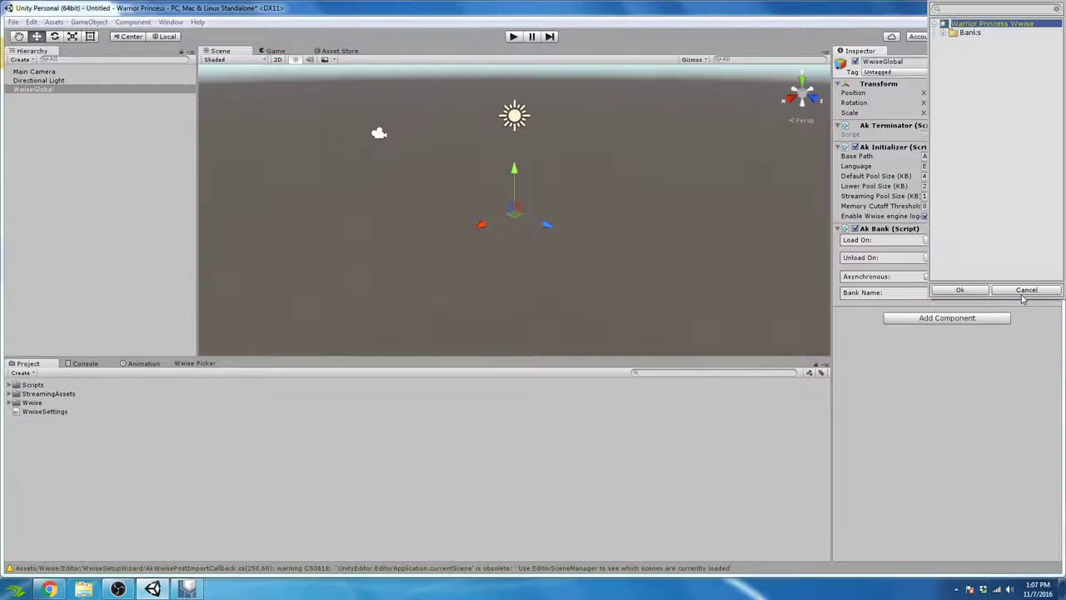
click(946, 32)
click(955, 40)
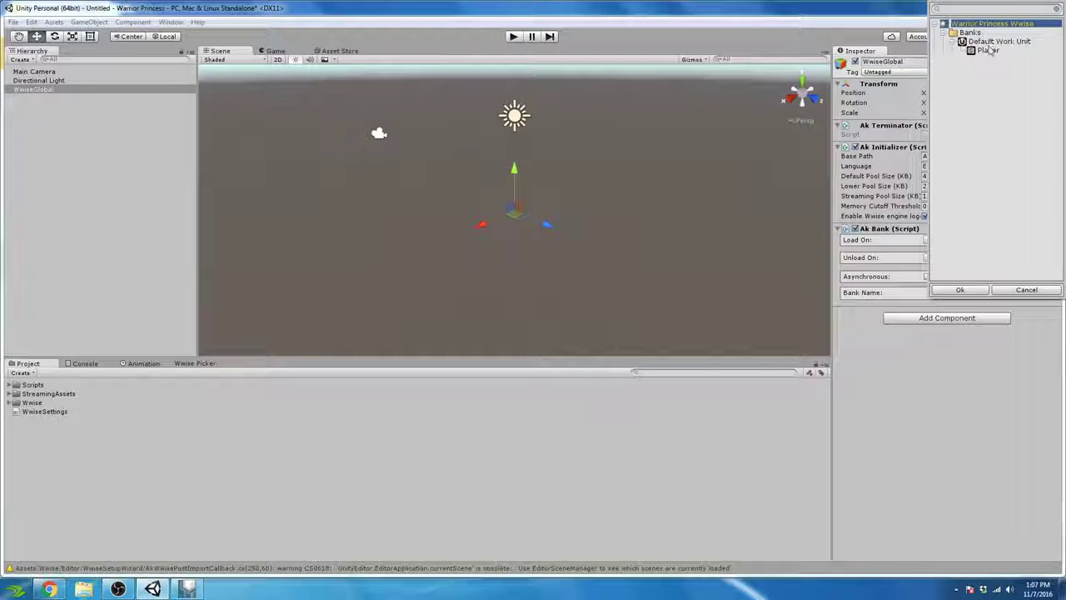
click(990, 51)
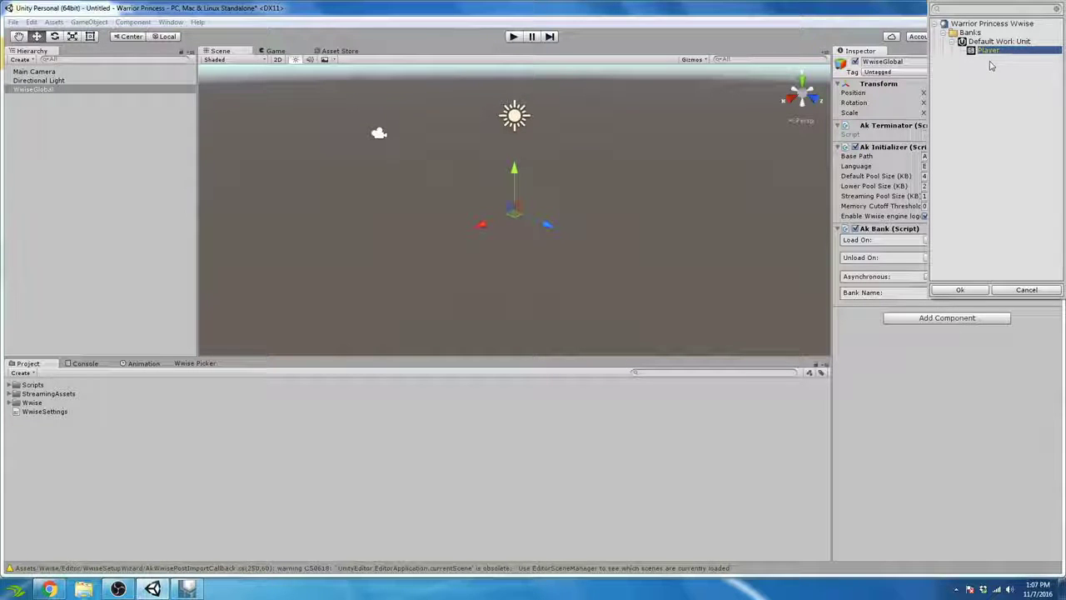
click(960, 290)
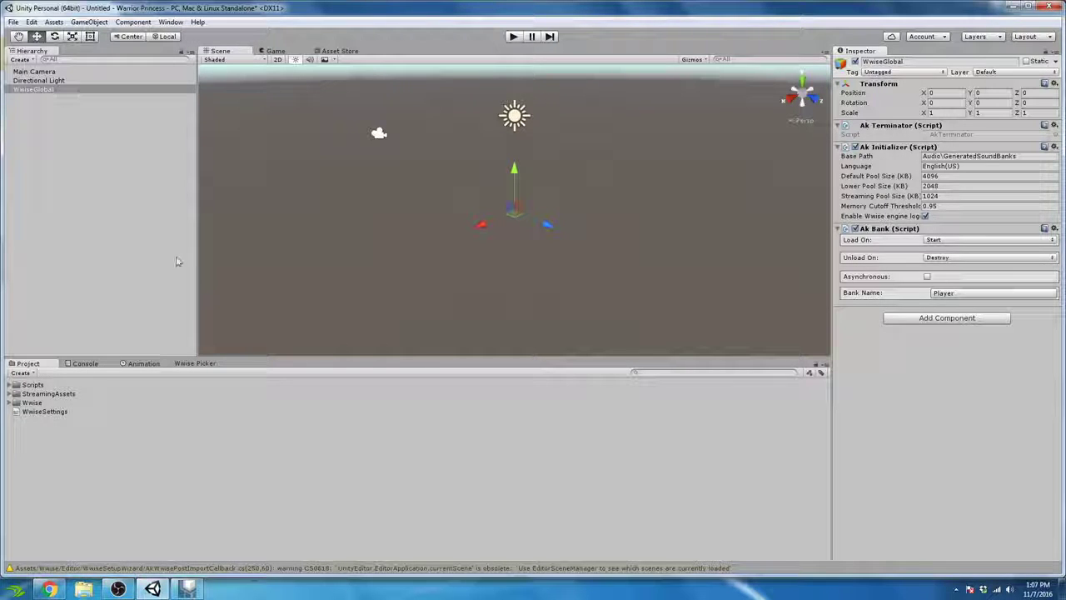
click(49, 589)
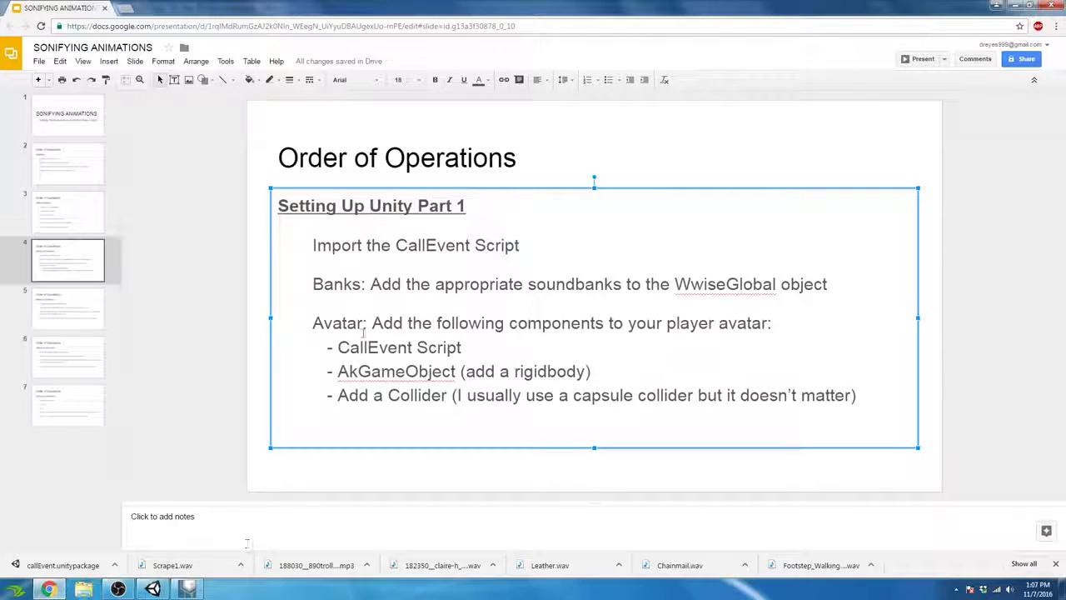
Highlight the Banks and Avatar lines on the setup slide, then switch back to Unity.
drag(313, 284, 849, 297)
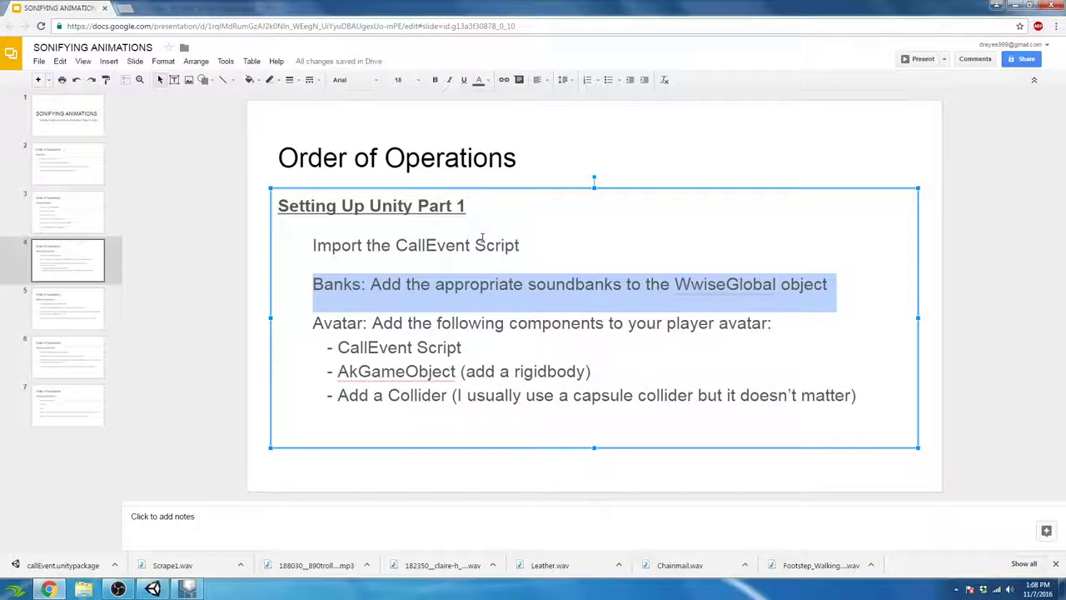
click(482, 328)
drag(311, 323, 773, 323)
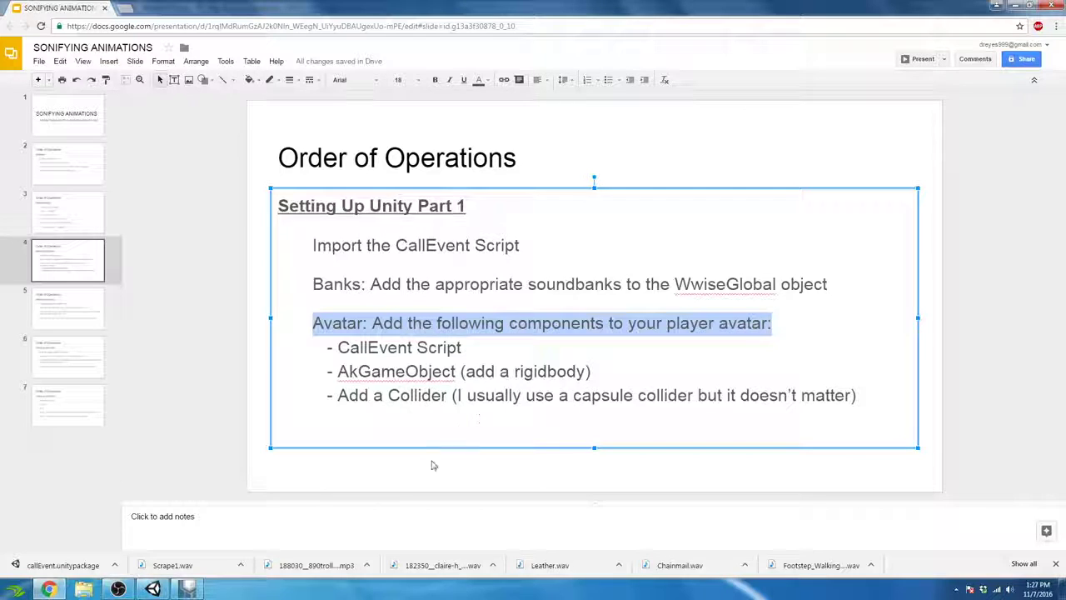
click(158, 589)
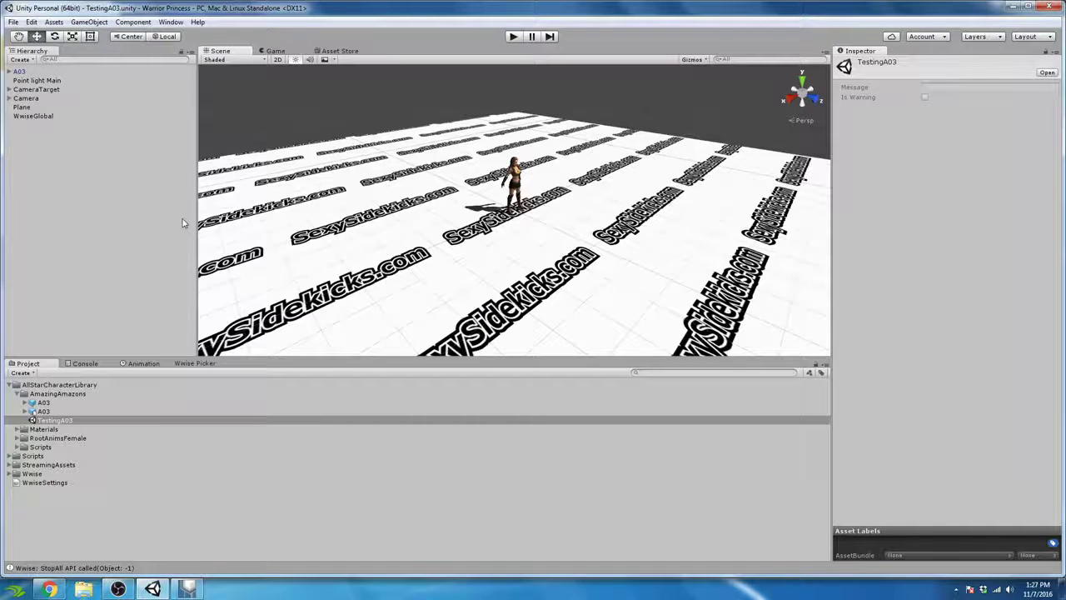
Rename the A03 avatar in the Hierarchy to Player_01.
click(24, 73)
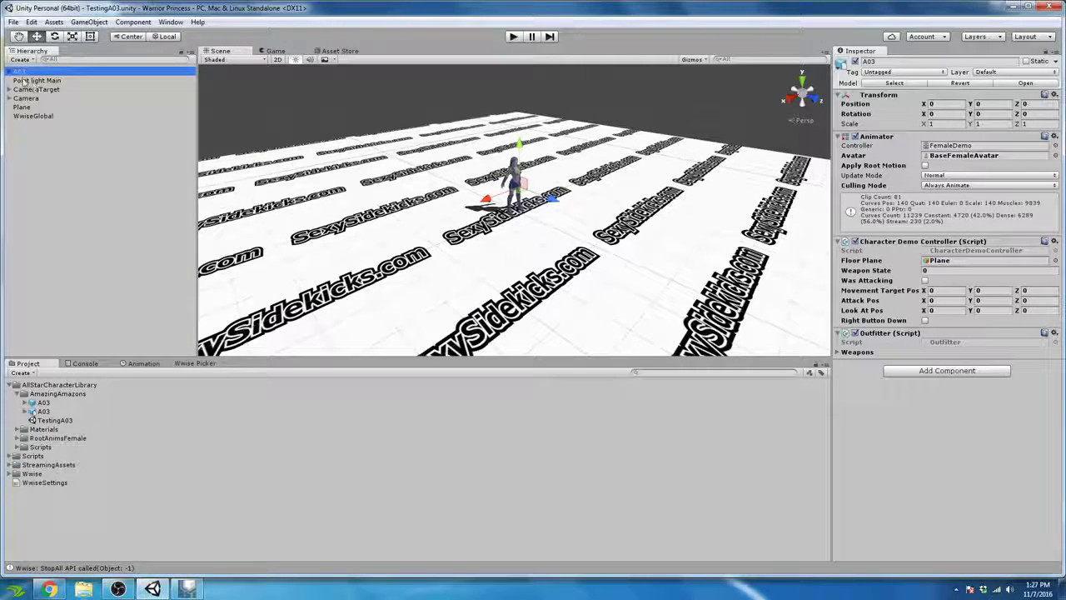
click(893, 62)
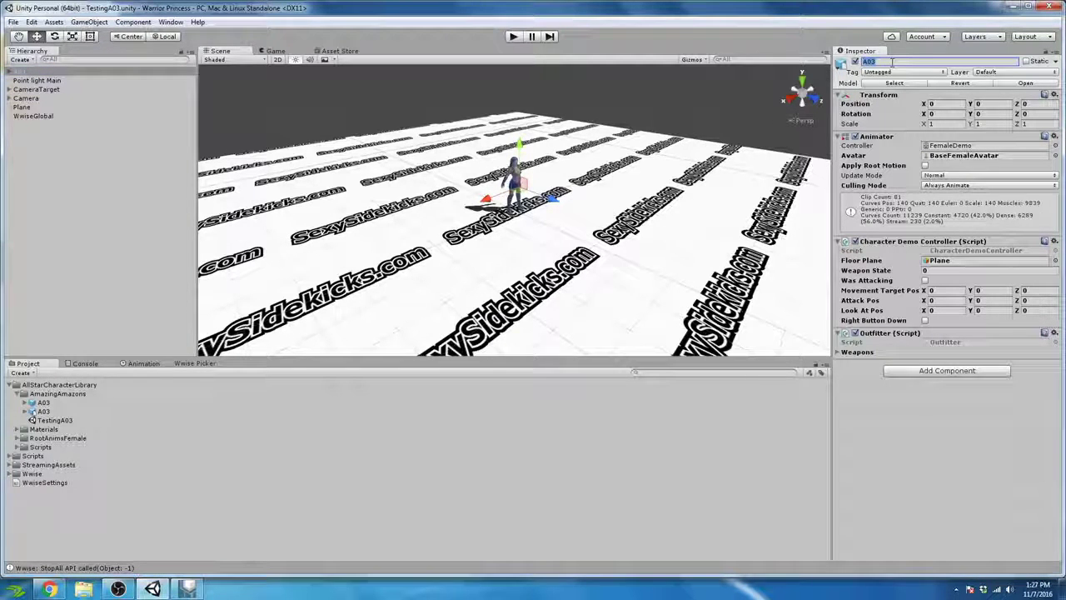
text(Player)
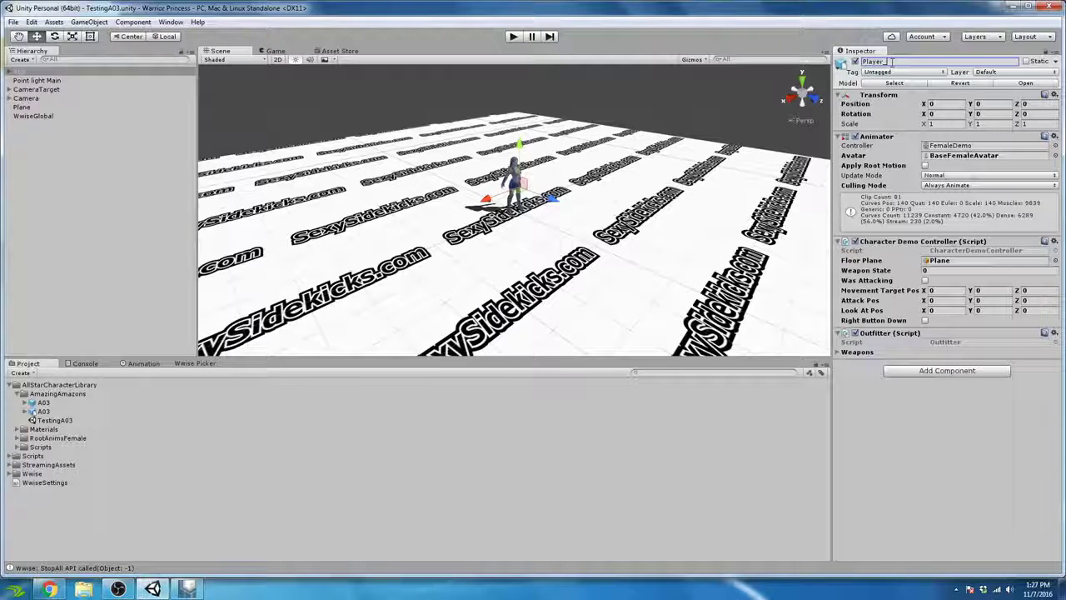
text(_01)
key(Return)
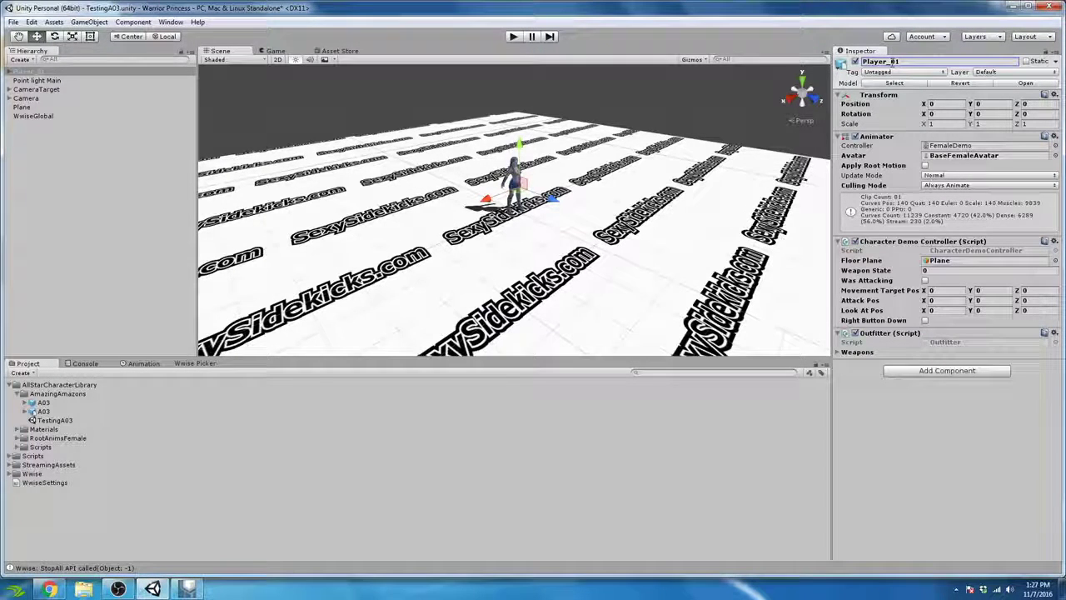
click(67, 88)
click(38, 72)
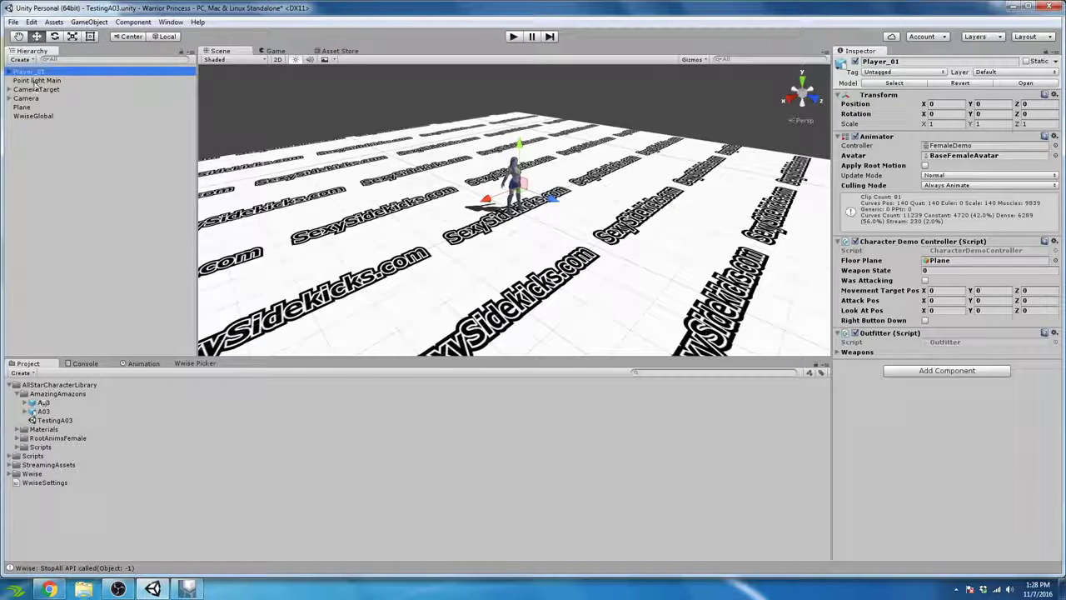
click(43, 403)
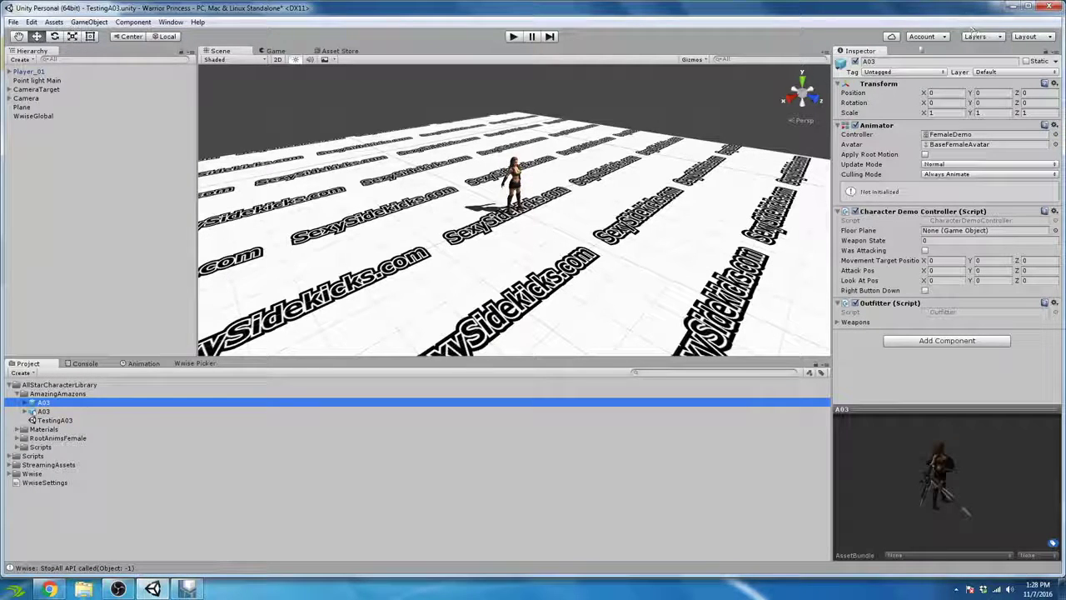
Rename the A03 prefab in the AmazingAmazons folder to Player_01.
click(921, 60)
text(Pla)
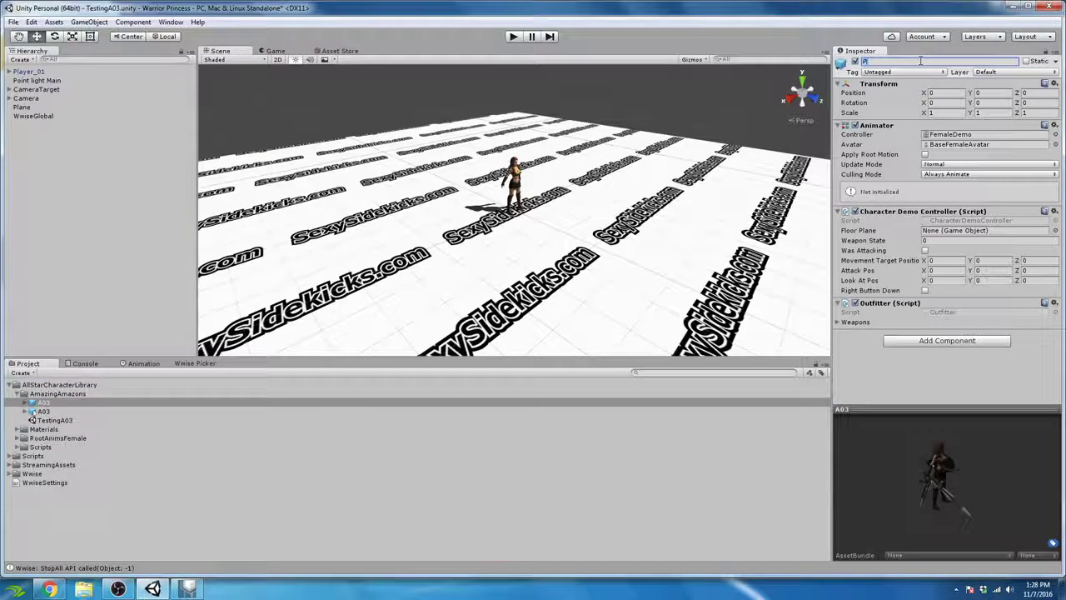
text(yer_01)
key(Return)
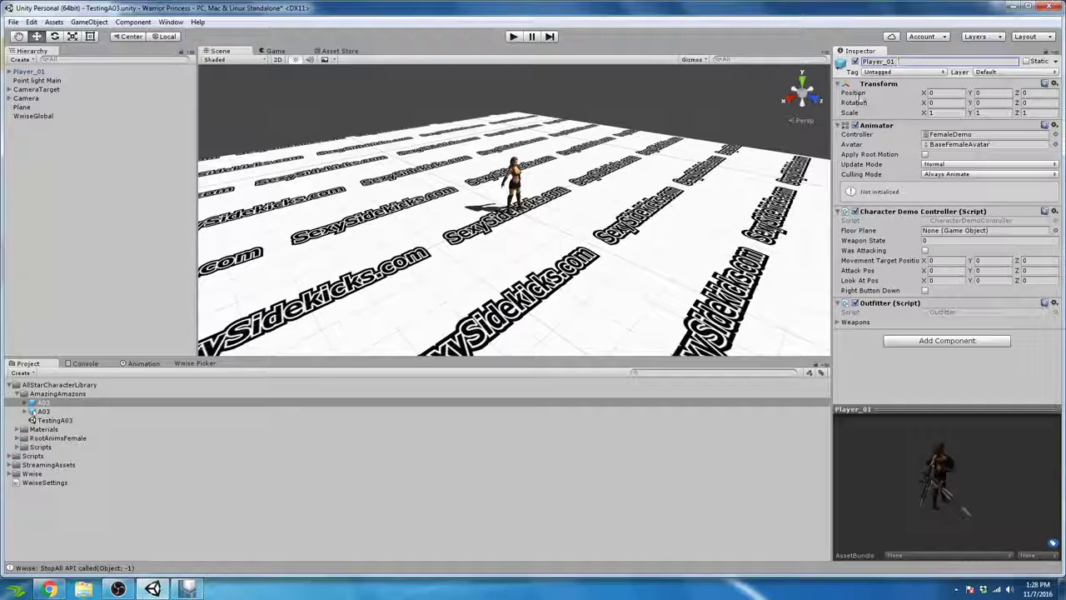
click(57, 404)
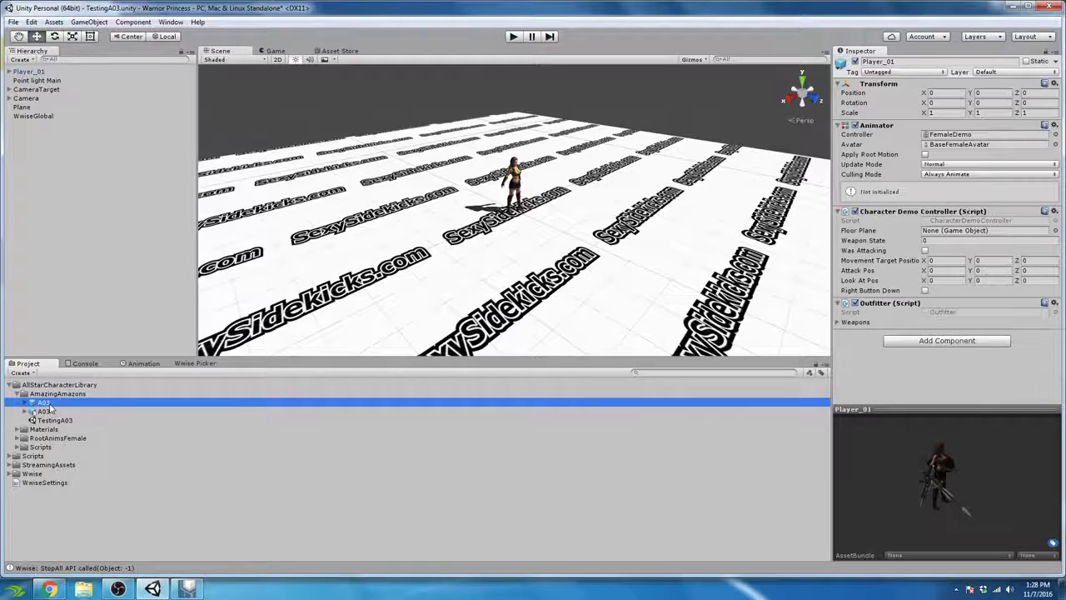
click(70, 404)
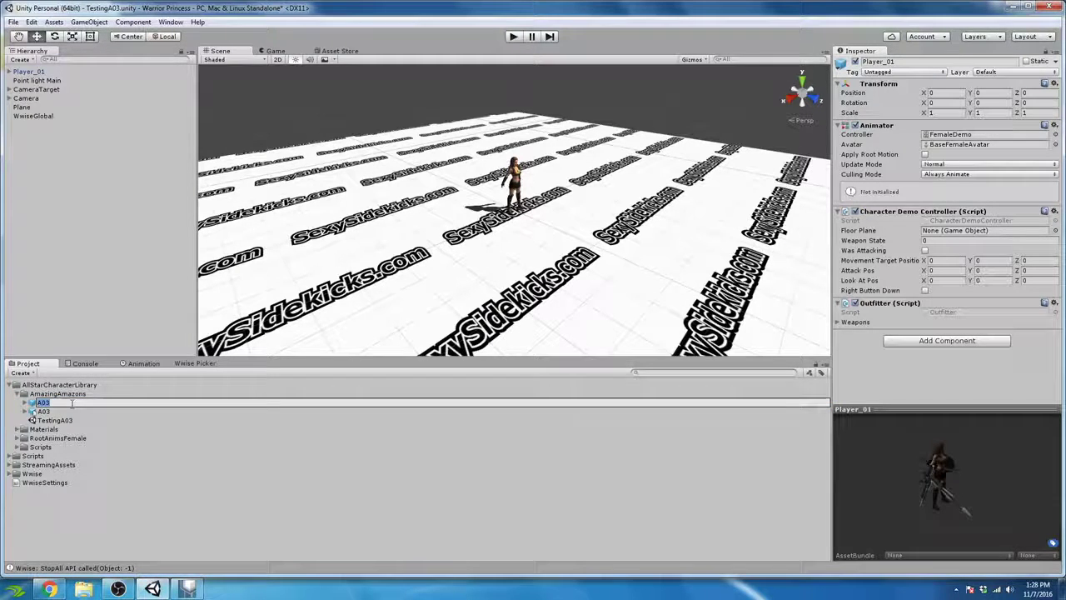
text(Player_01)
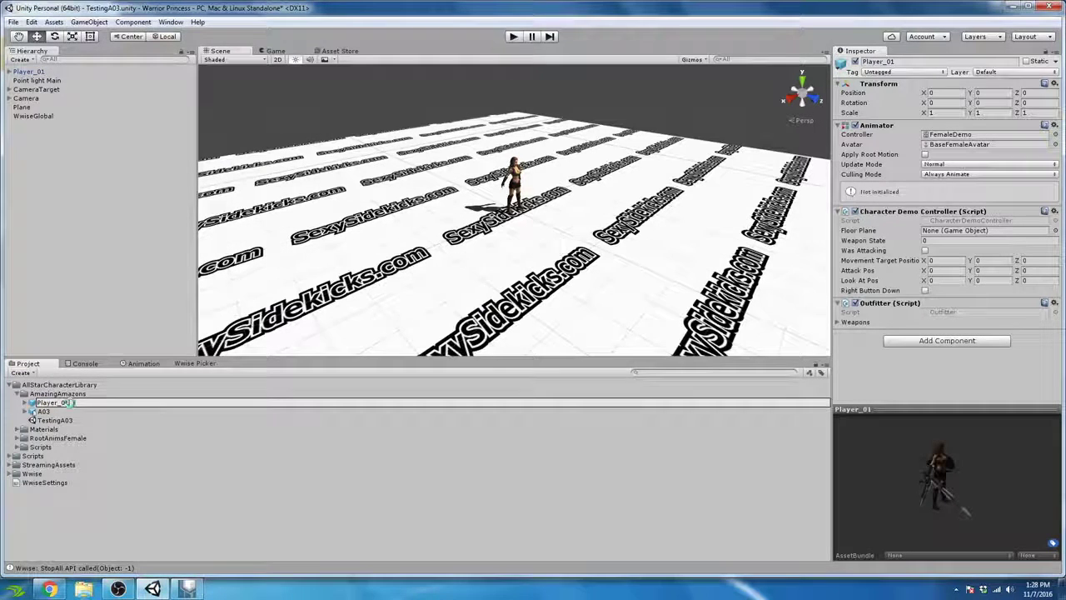
key(Return)
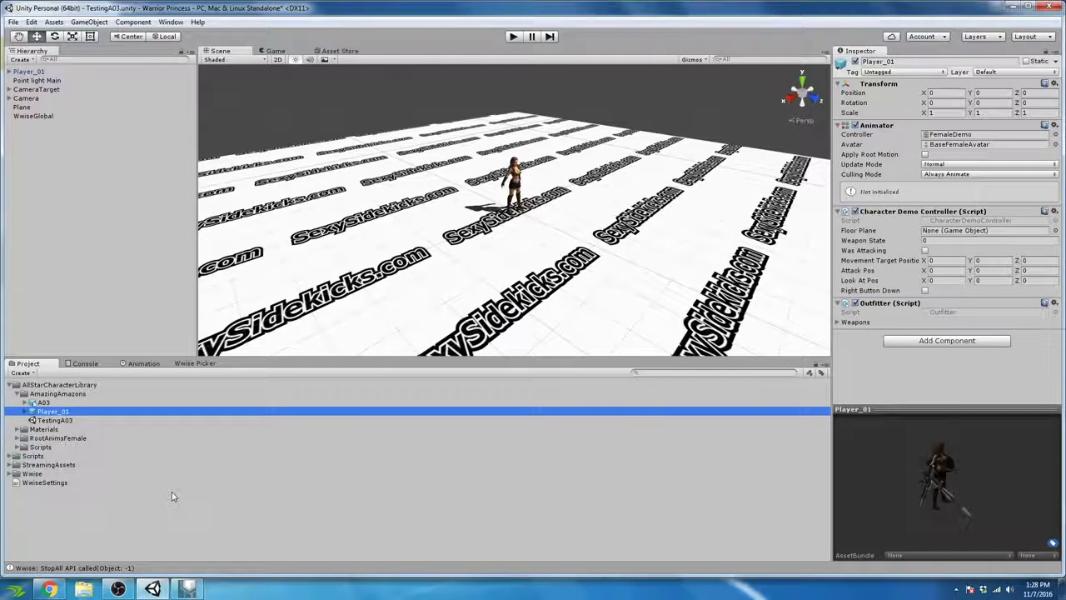
click(50, 589)
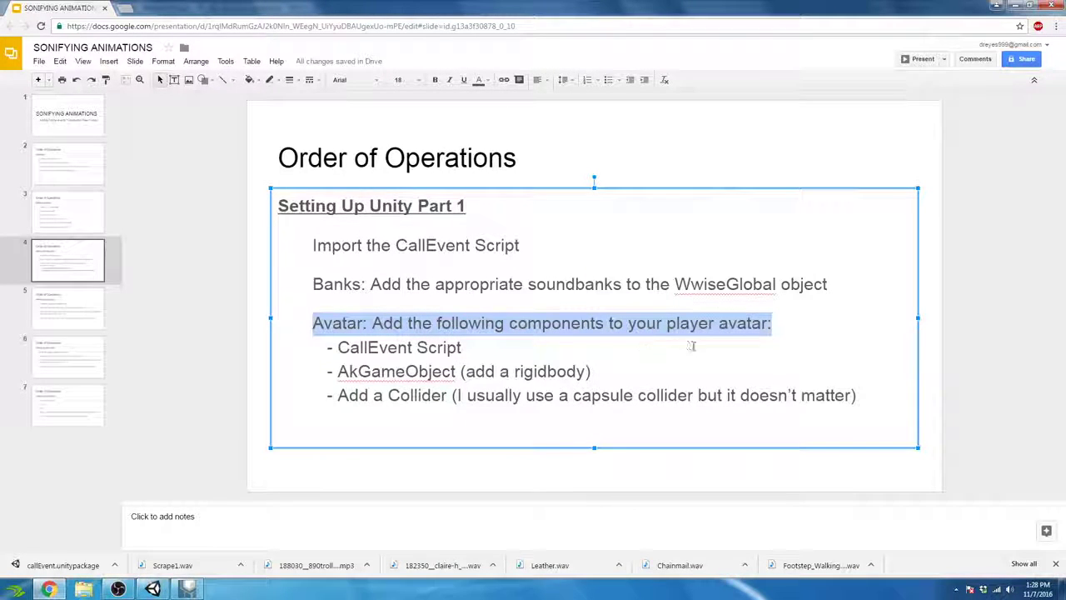
drag(339, 347, 464, 349)
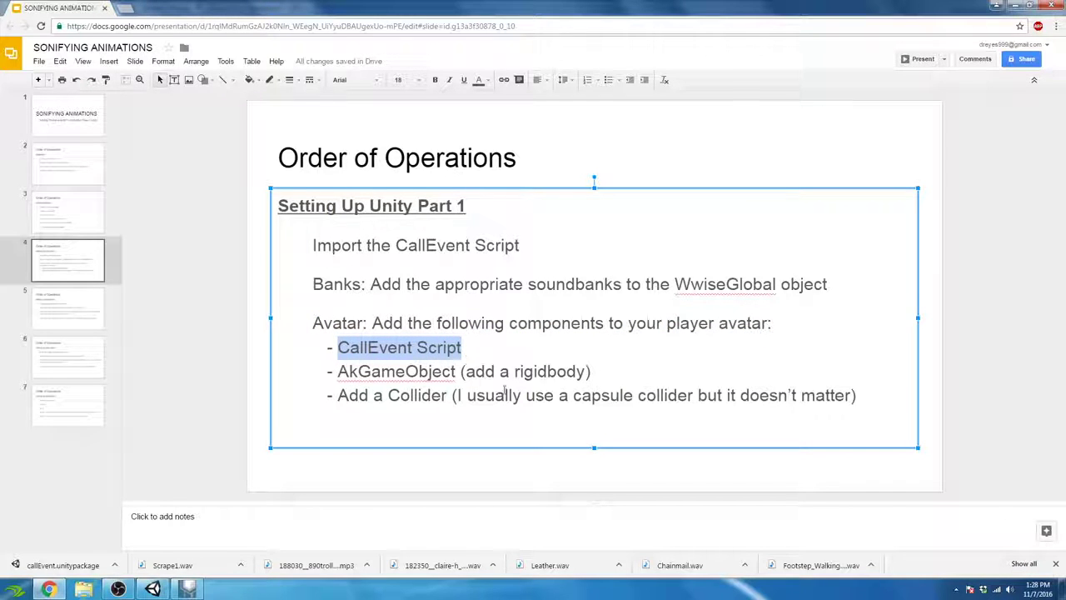
click(153, 589)
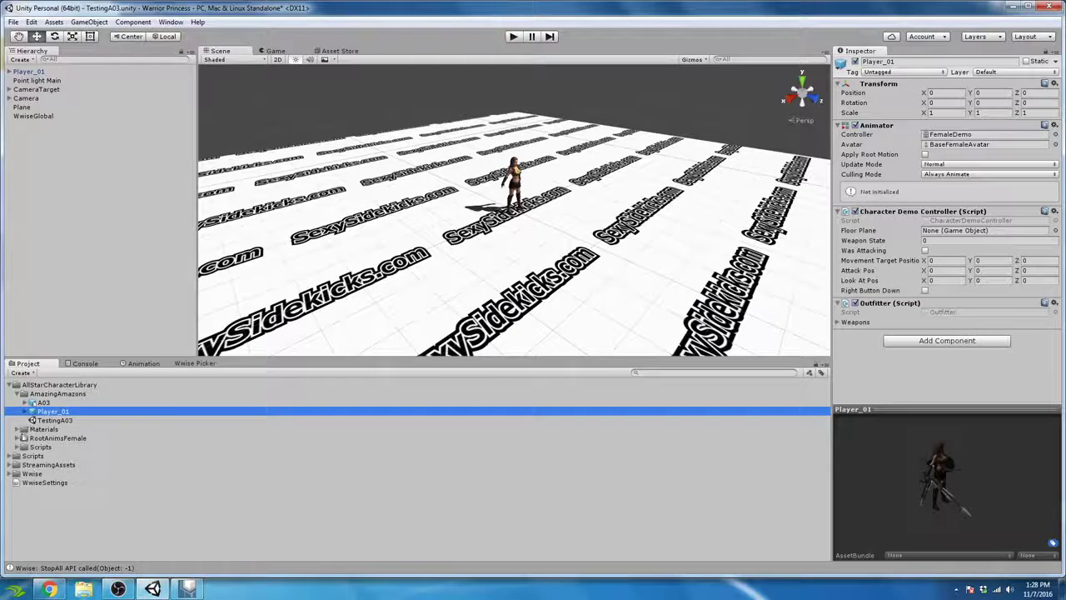
Read the CallEvent script's code in a temporarily widened Inspector, then select Player_01 in the Hierarchy.
click(10, 457)
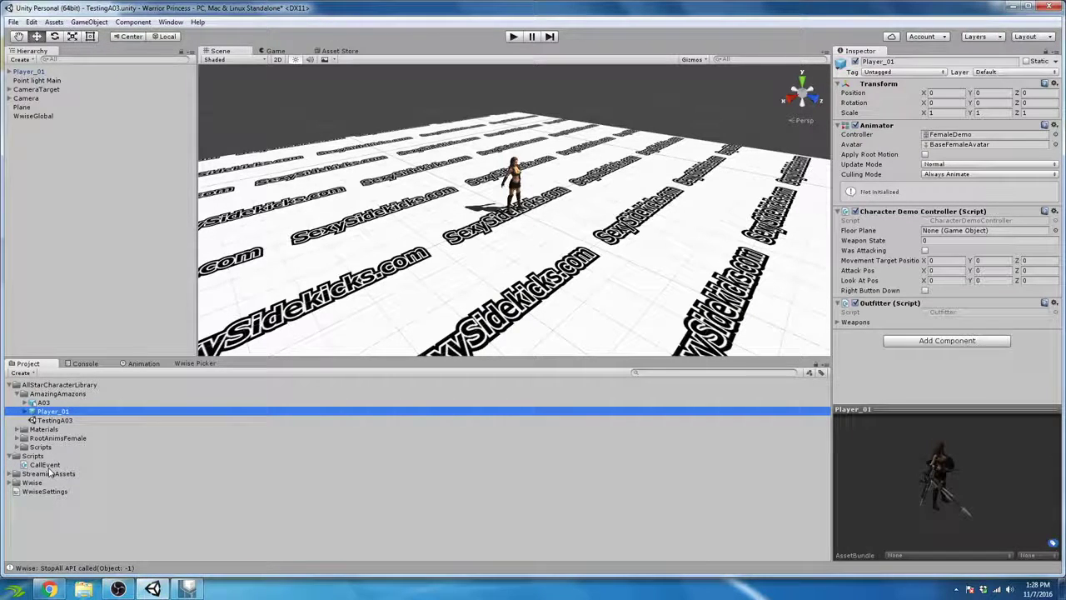
click(43, 465)
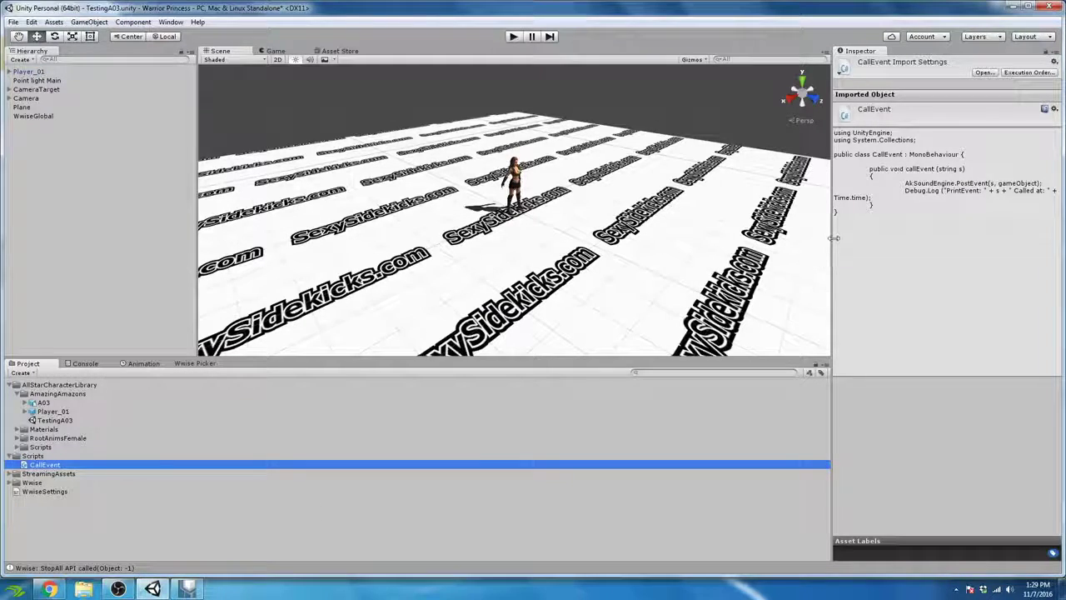
drag(831, 244, 585, 237)
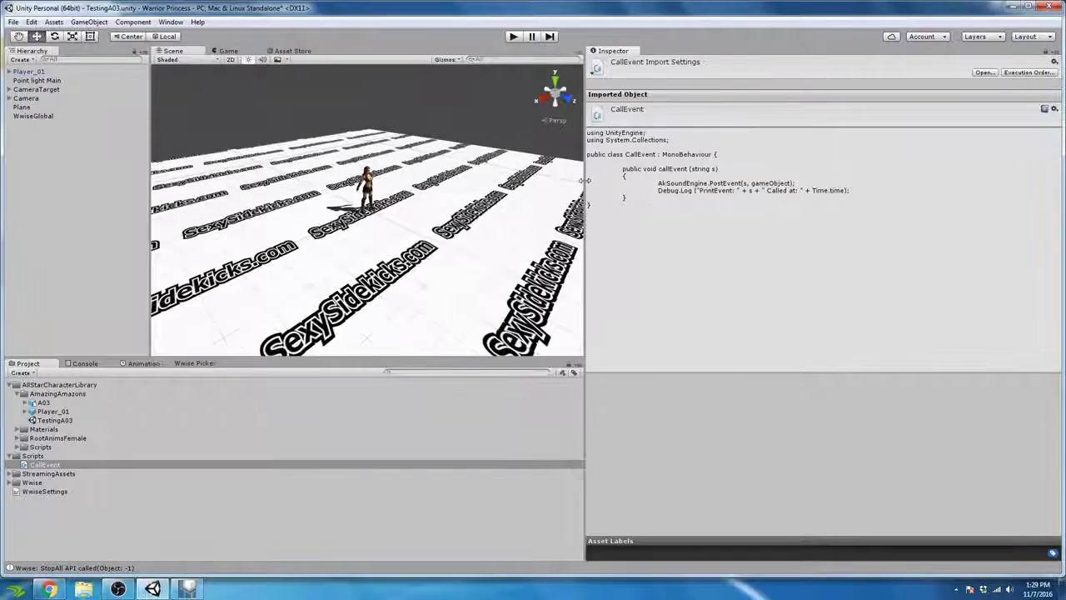
drag(586, 185, 774, 189)
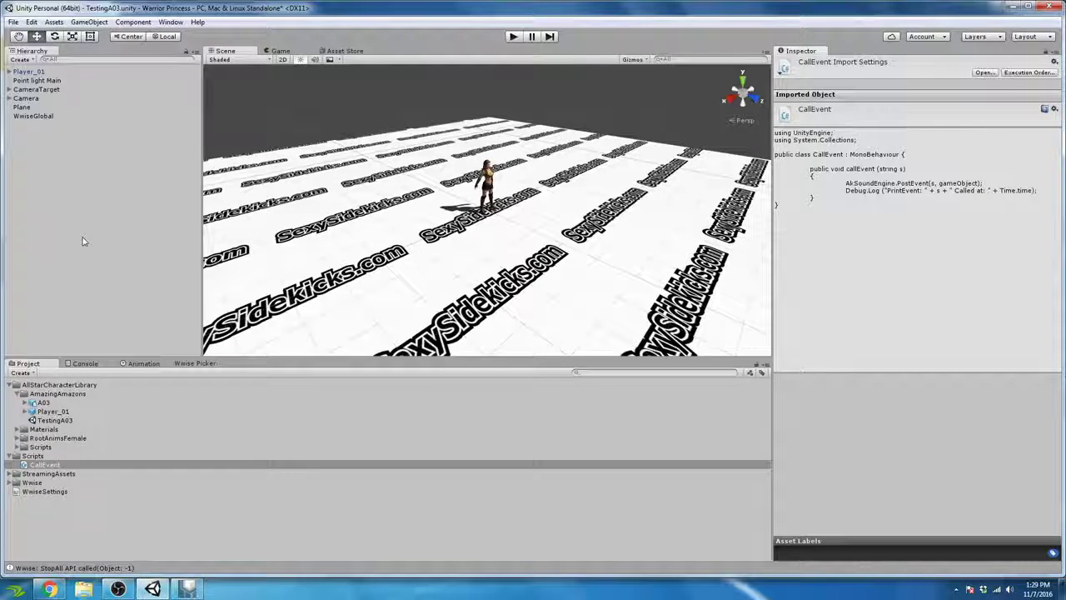
click(27, 71)
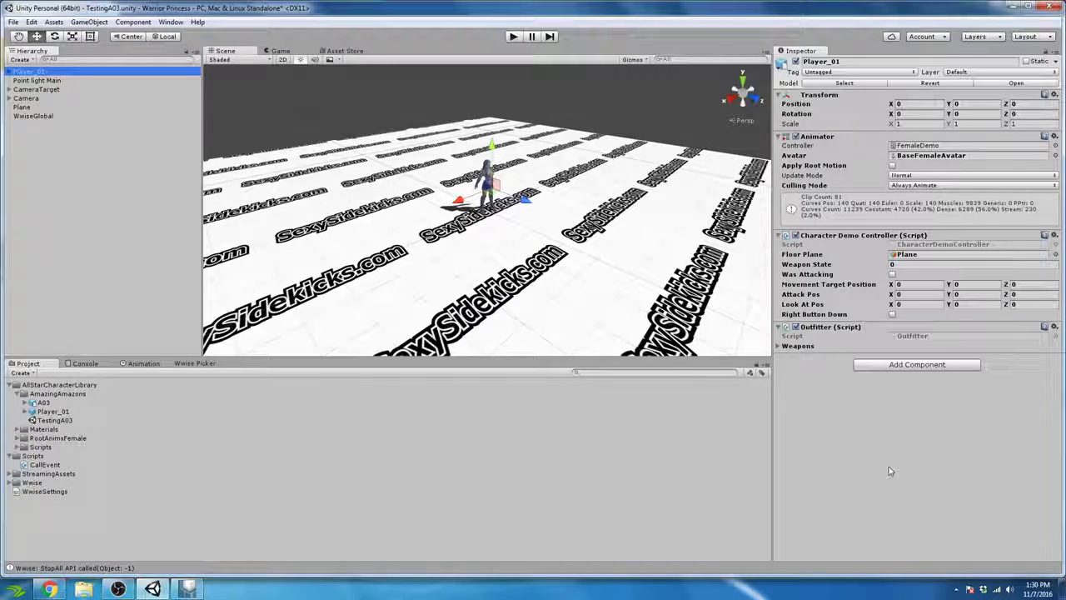
Attach the Call Event script component to Player_01 and bring the Google Slides deck forward.
click(900, 365)
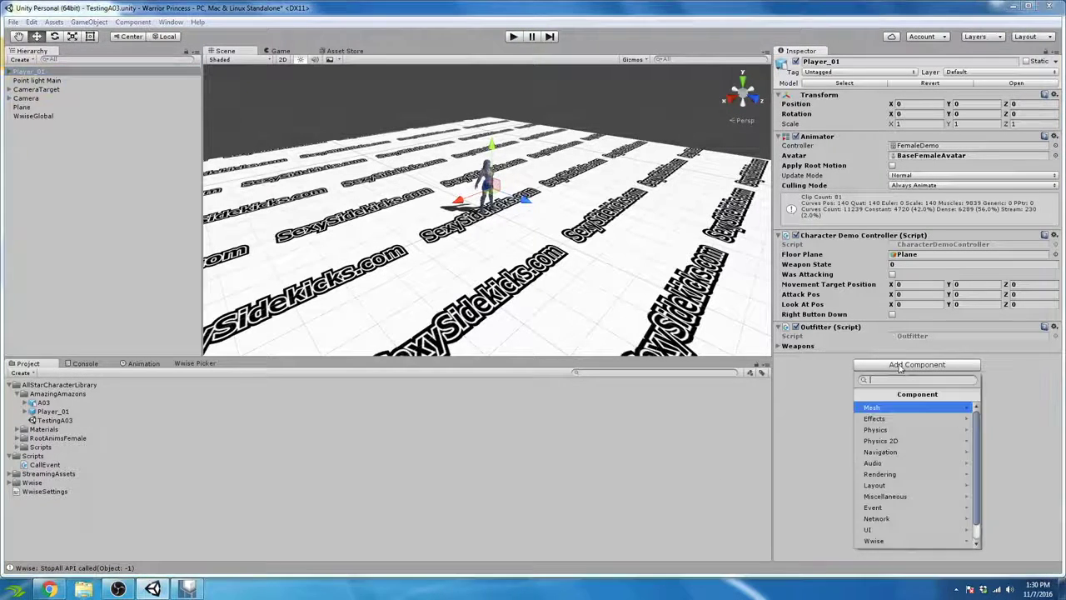
scroll(901, 528, down, 1)
click(900, 530)
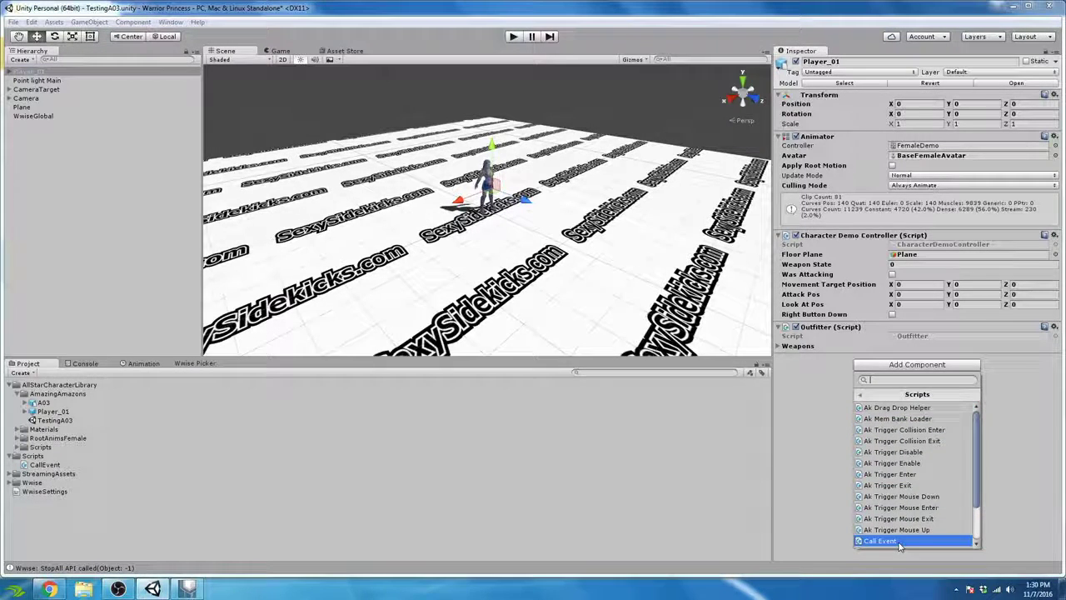
click(207, 465)
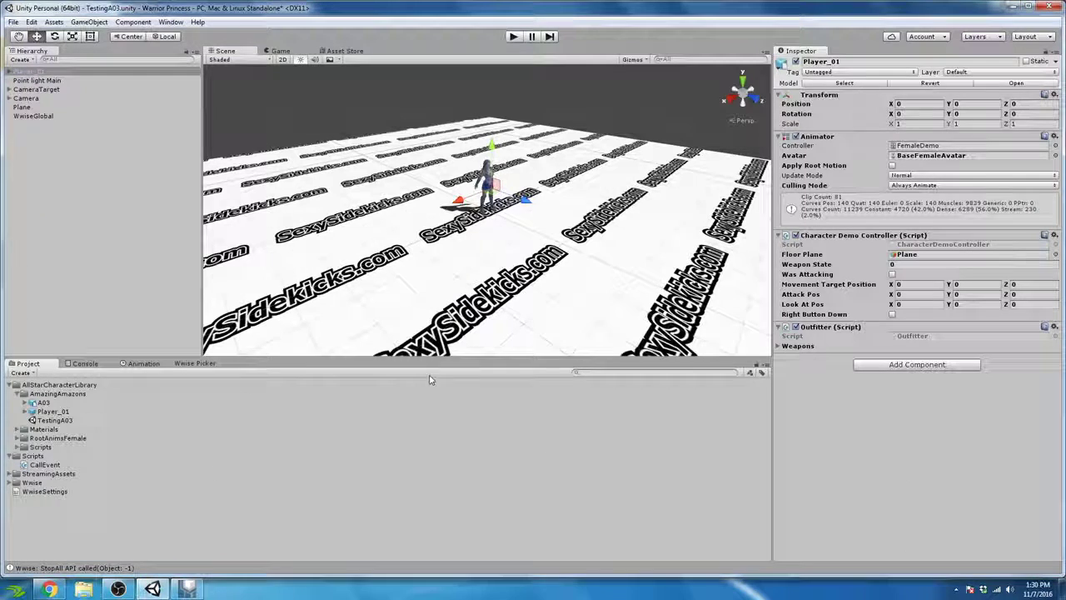
drag(42, 464, 859, 421)
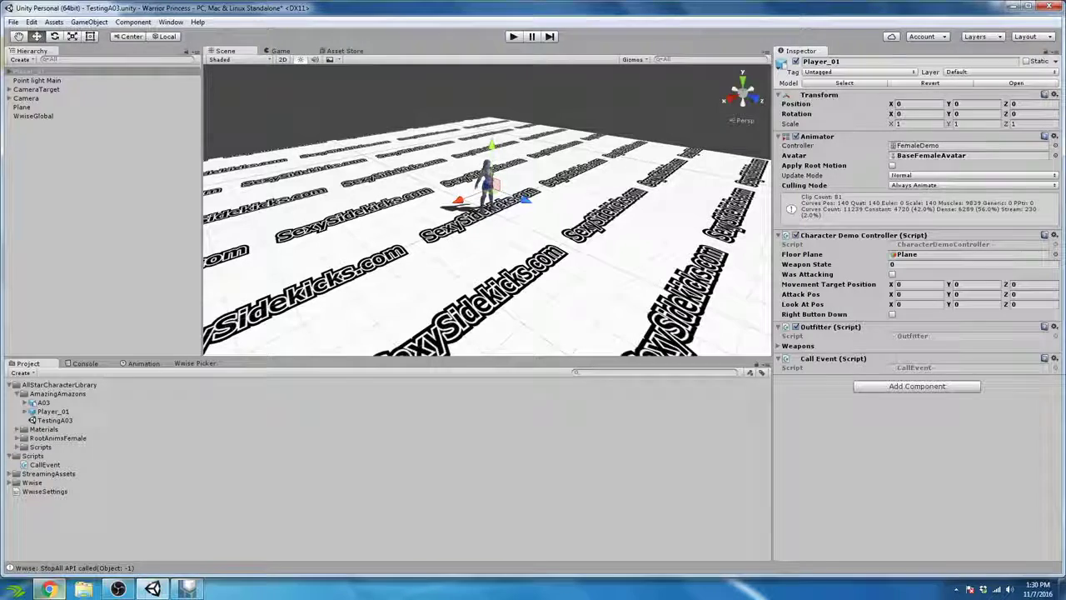
click(52, 590)
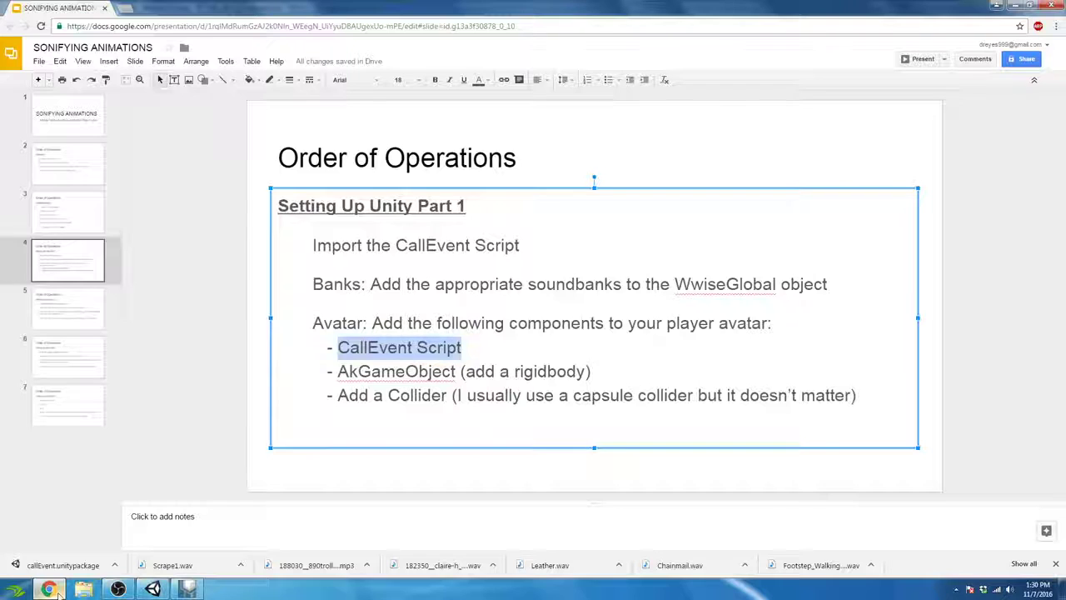
Highlight 'AkGameObject' in the slide's steps list and switch back to Unity.
click(349, 350)
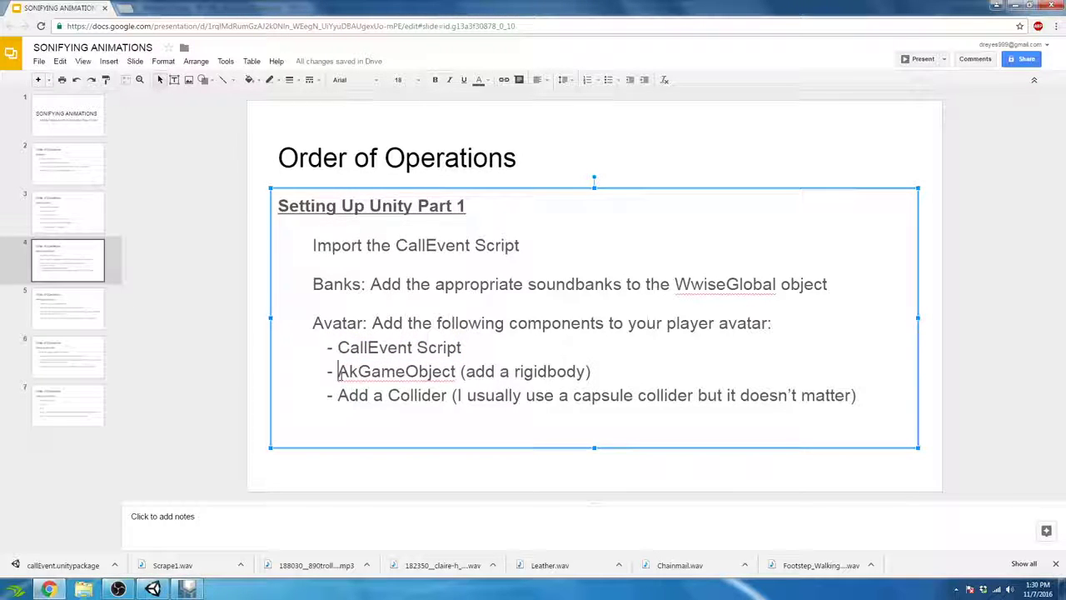
drag(340, 370, 456, 375)
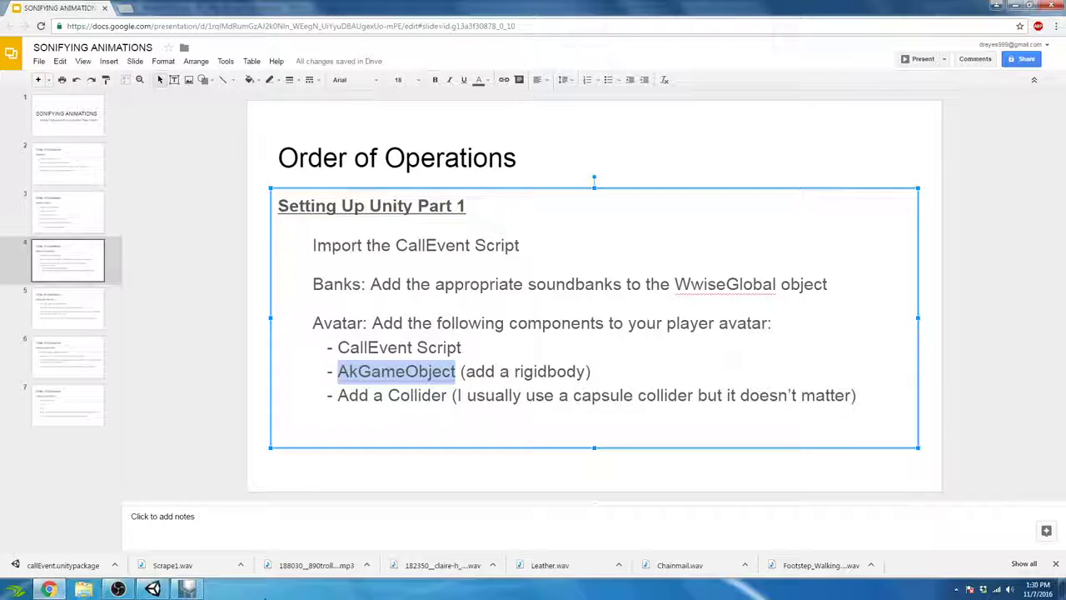
click(154, 590)
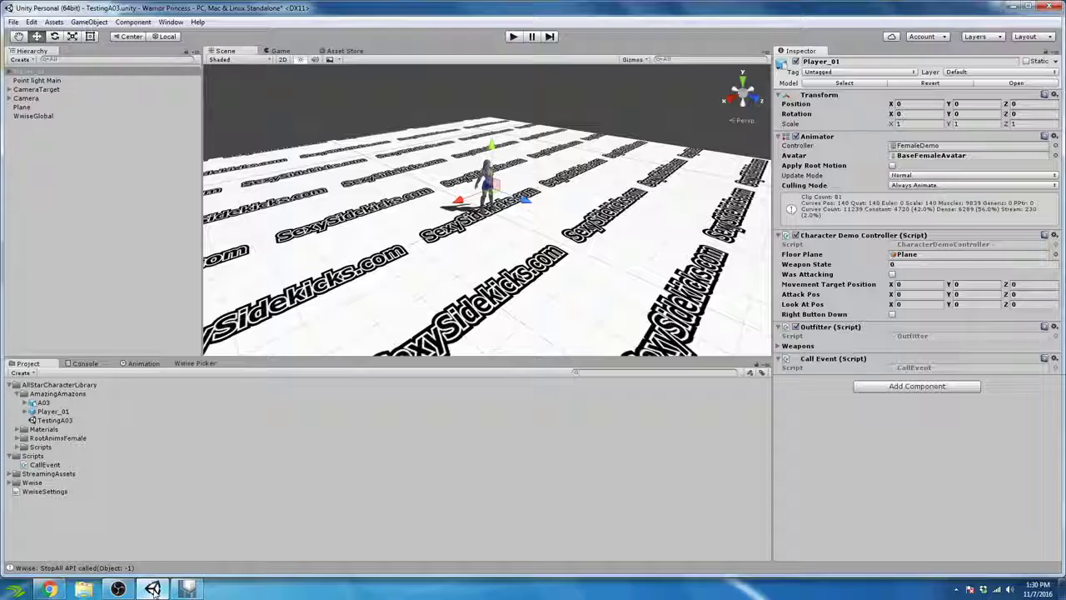
Give Player_01 the Wwise AkGameObj component plus the Rigidbody it requires.
click(58, 80)
click(40, 73)
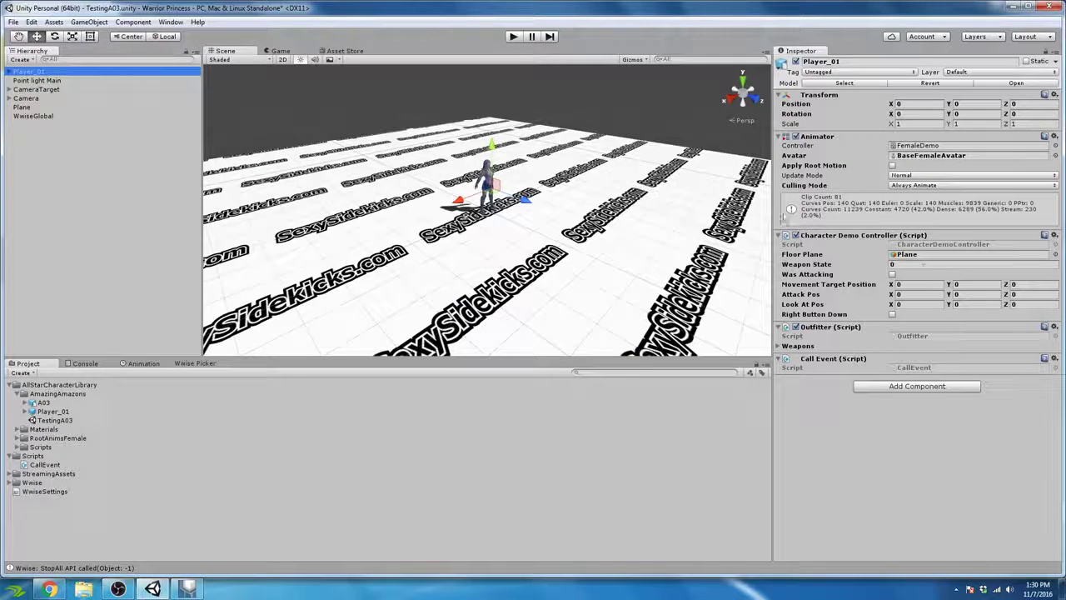
click(915, 386)
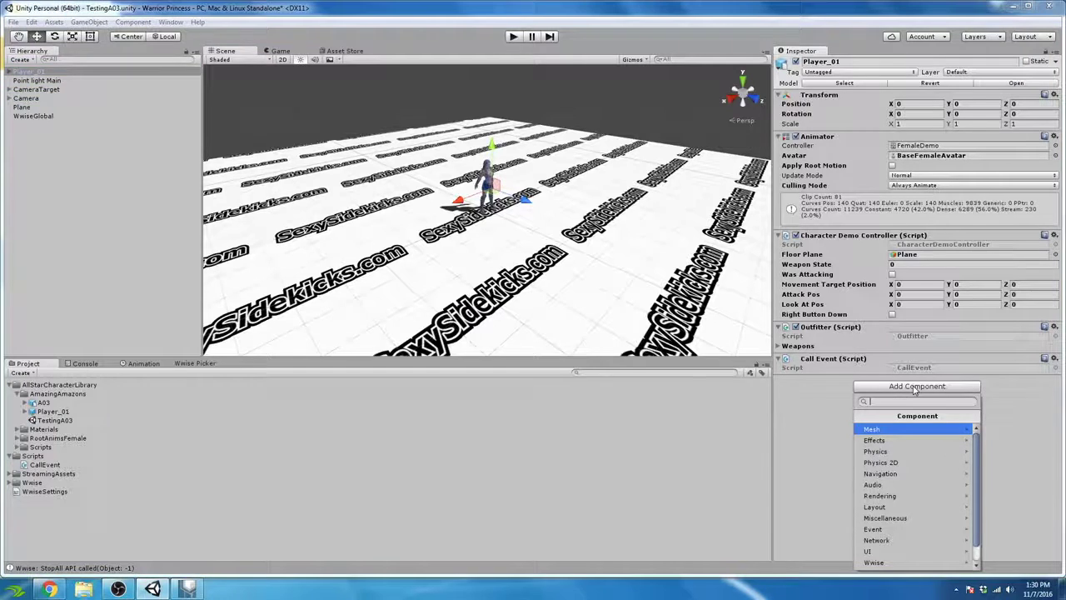
scroll(912, 479, down, 1)
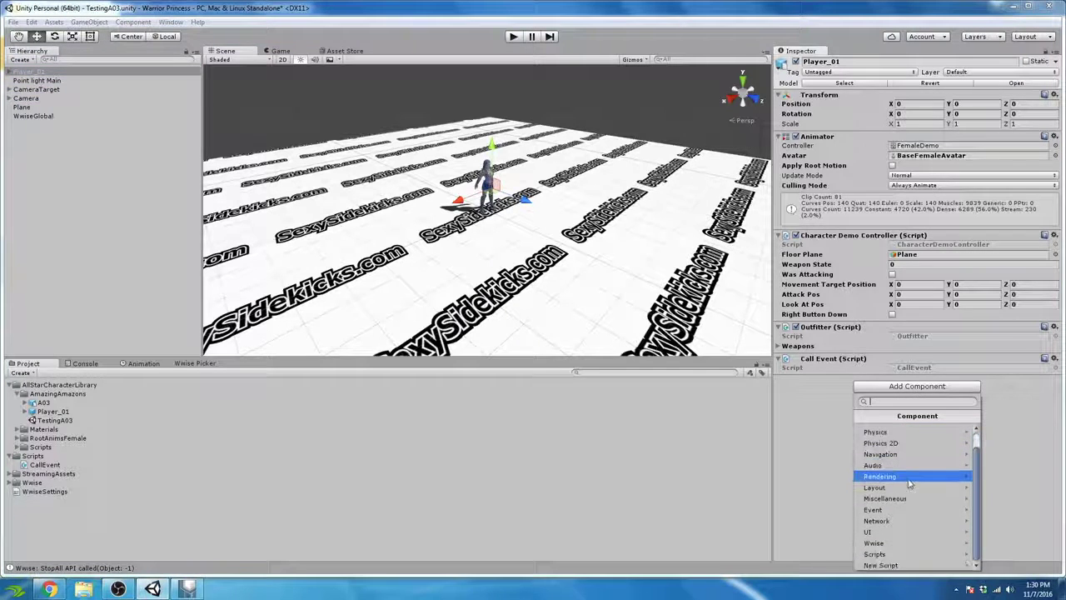
click(907, 545)
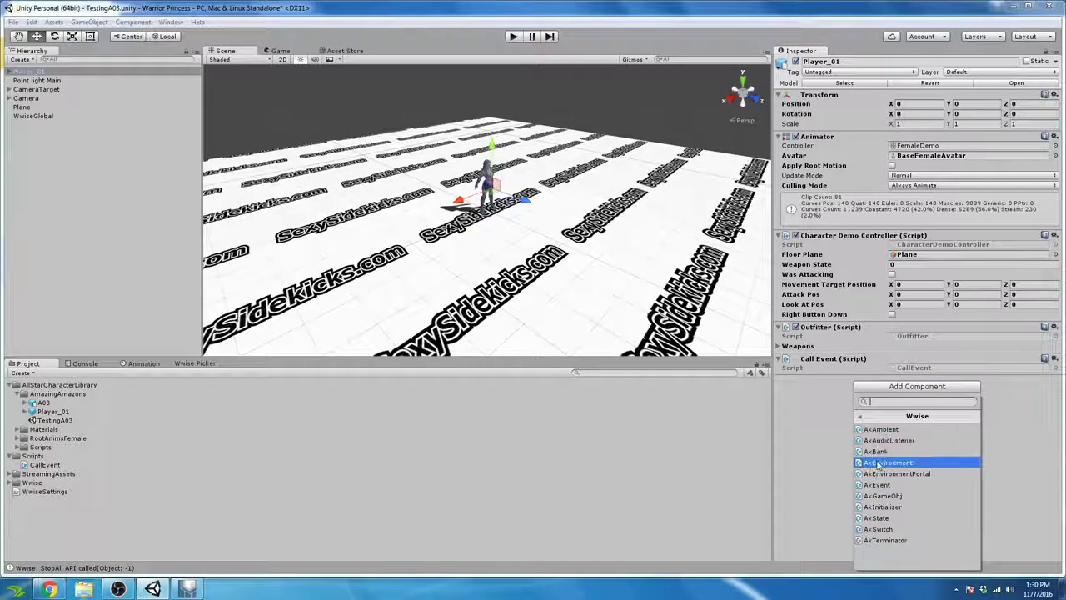
click(905, 498)
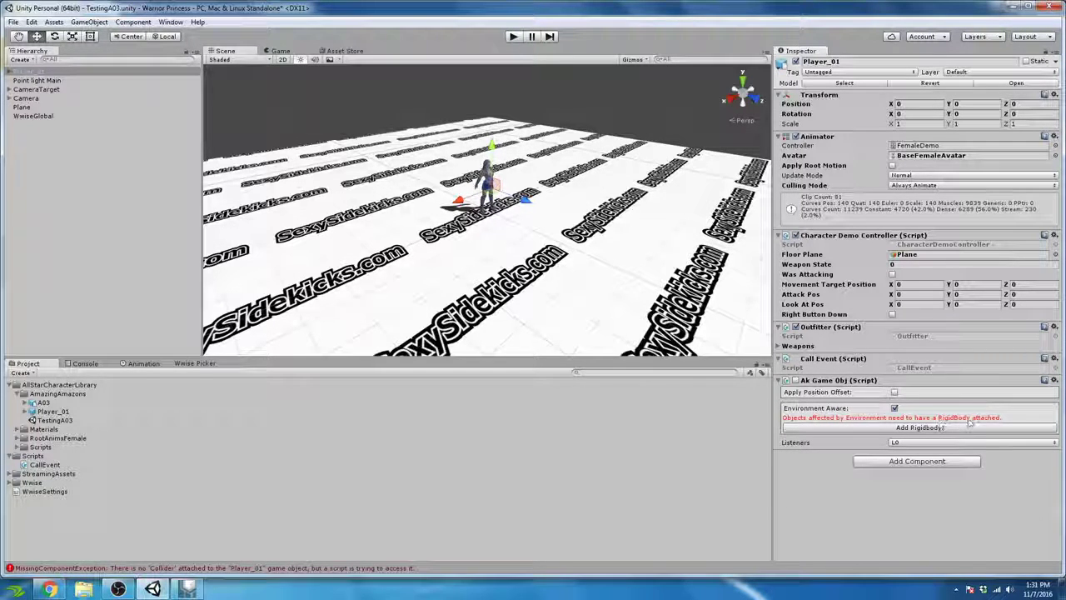
click(915, 428)
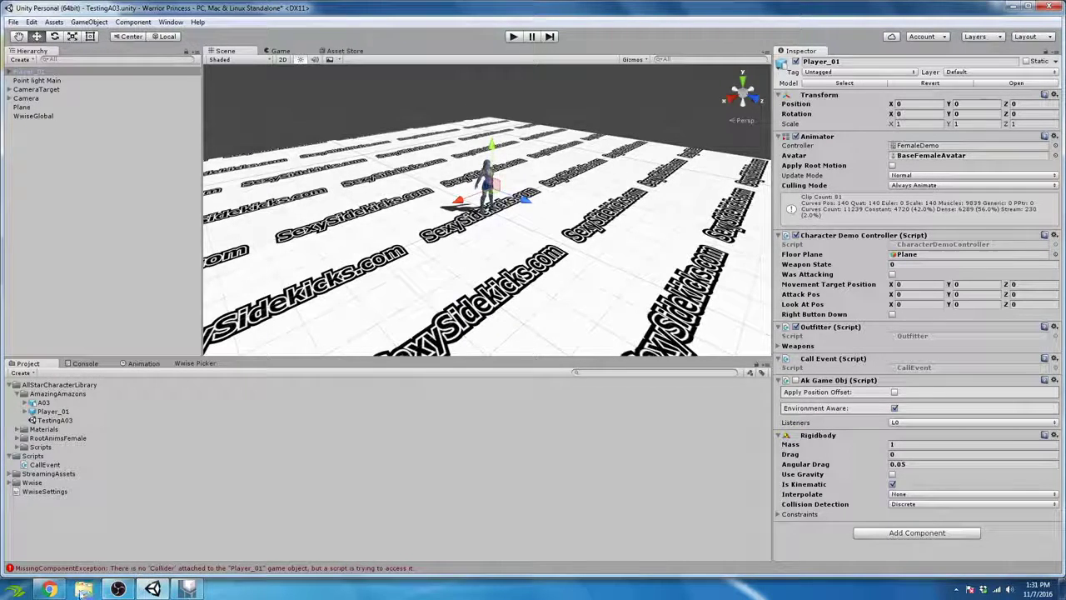
click(49, 590)
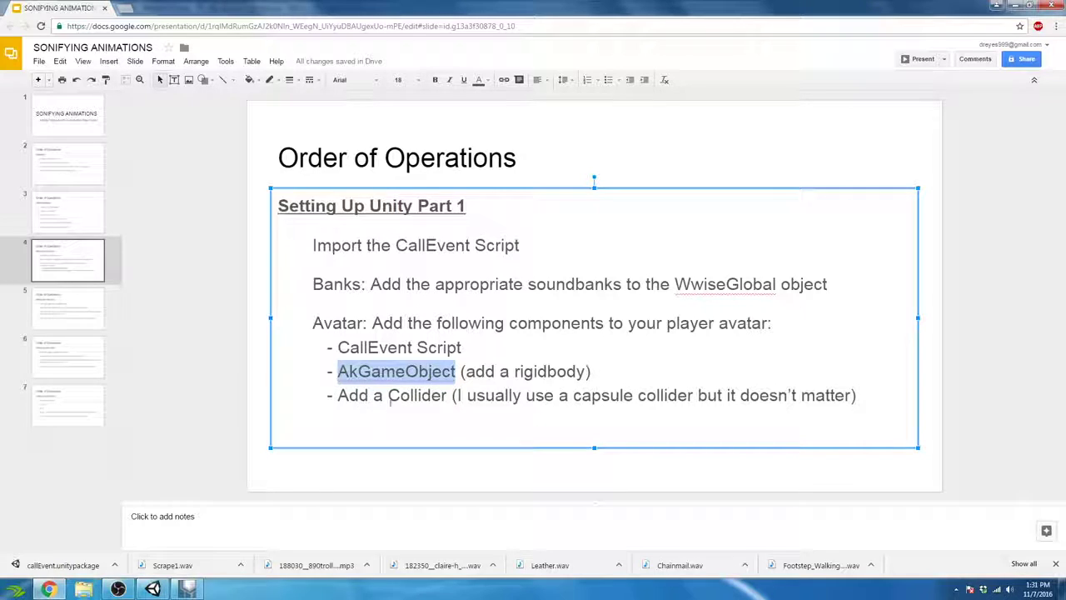
Highlight 'Add a Collider' on the Order of Operations slide and switch back to Unity.
drag(466, 371, 588, 373)
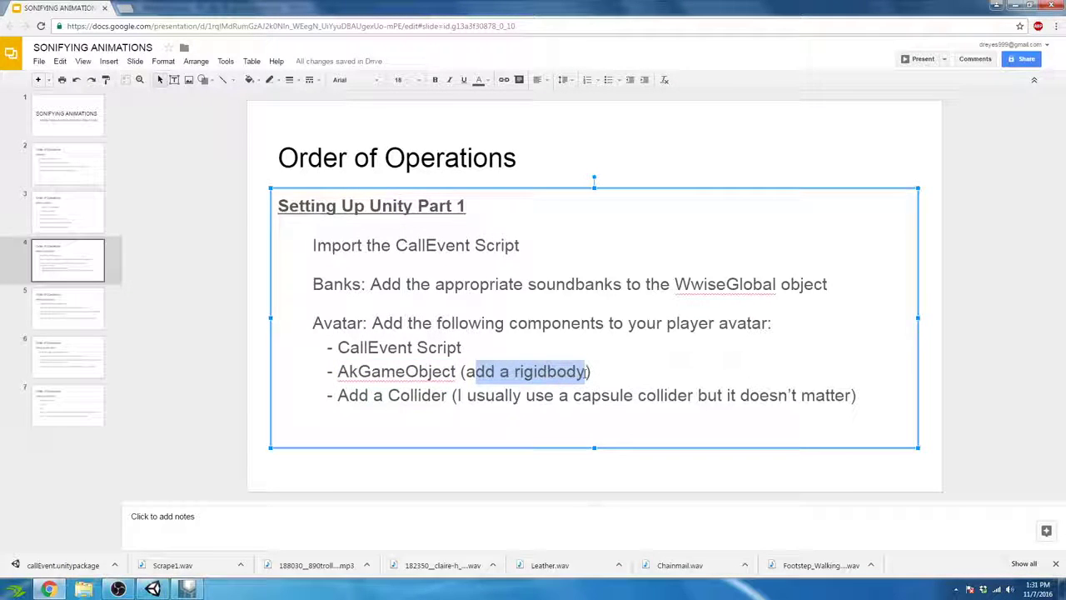
click(467, 372)
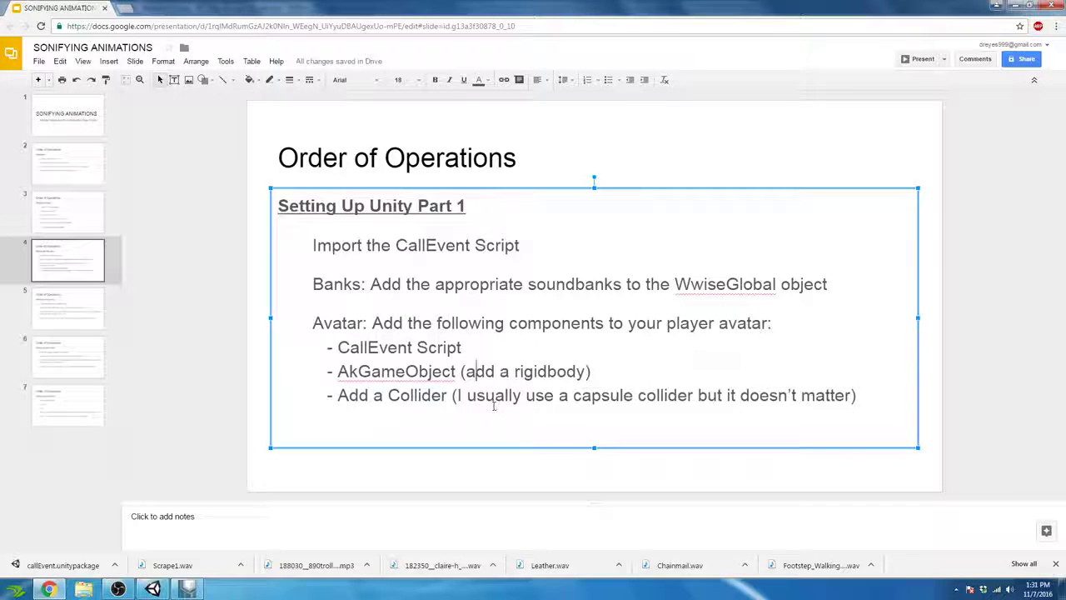
drag(341, 395, 448, 394)
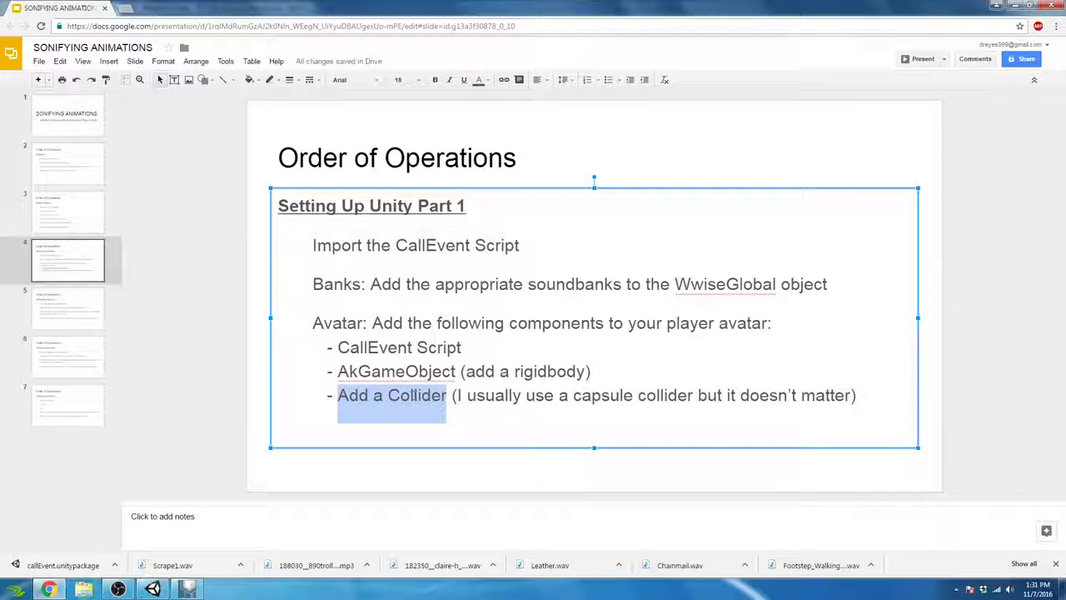
click(152, 589)
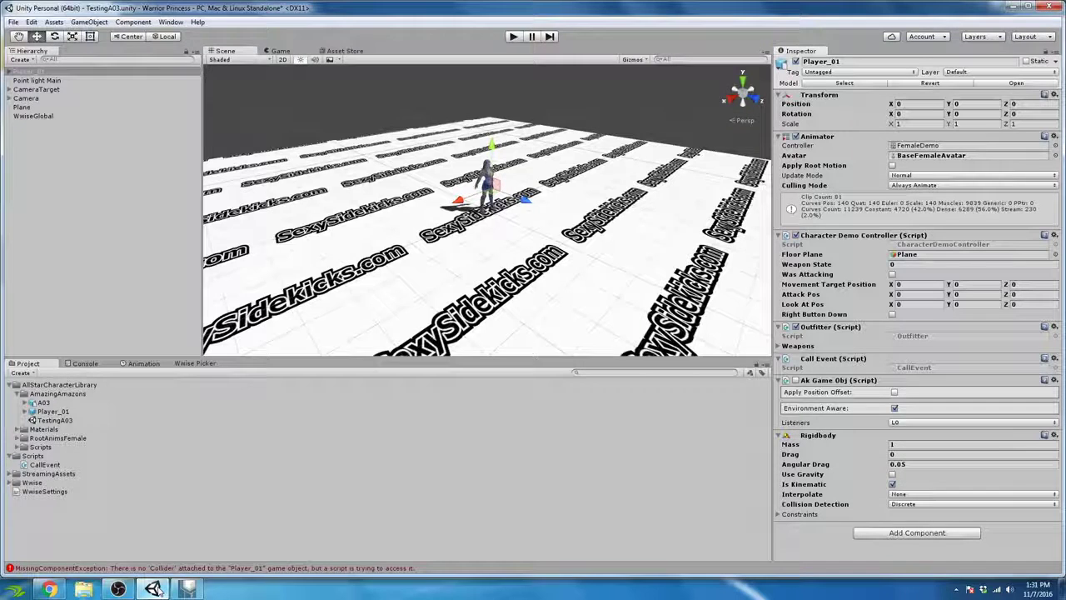
Review the missing-Collider Console error, then add a Physics Capsule Collider to Player_01.
click(48, 569)
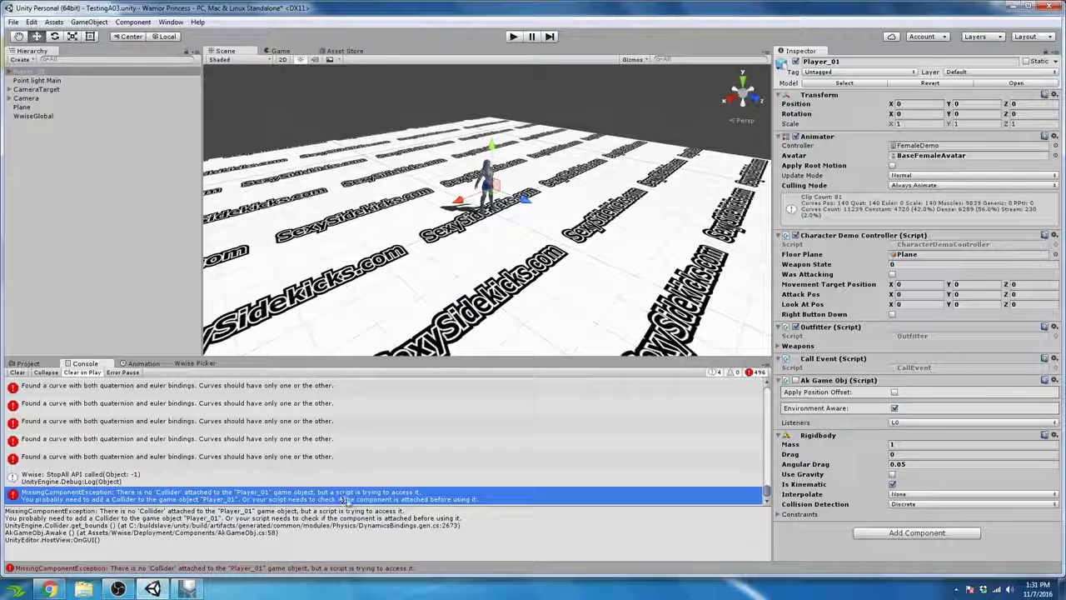
click(28, 364)
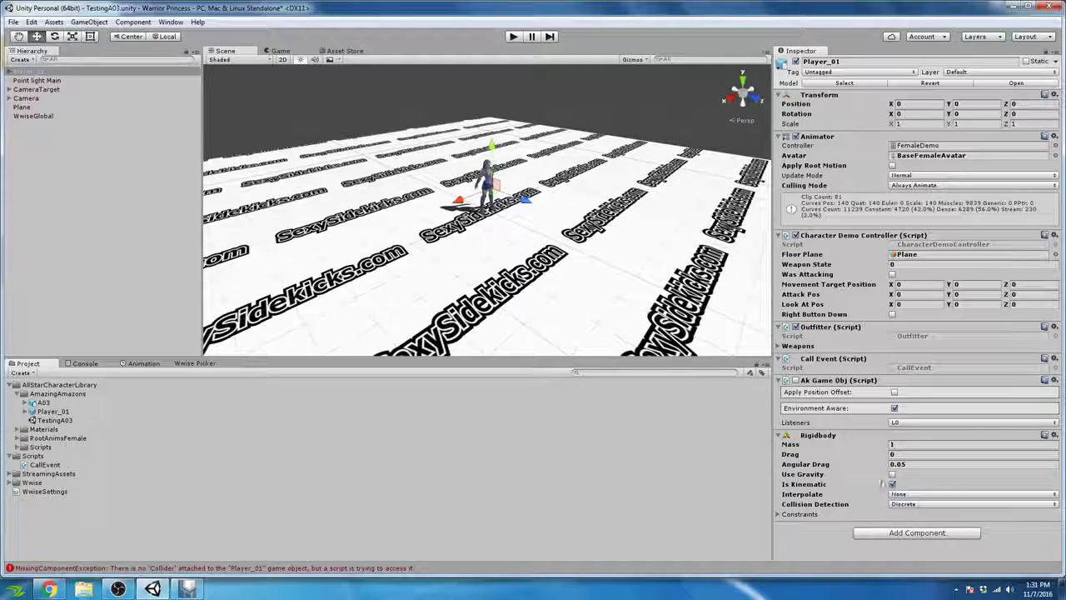
click(946, 537)
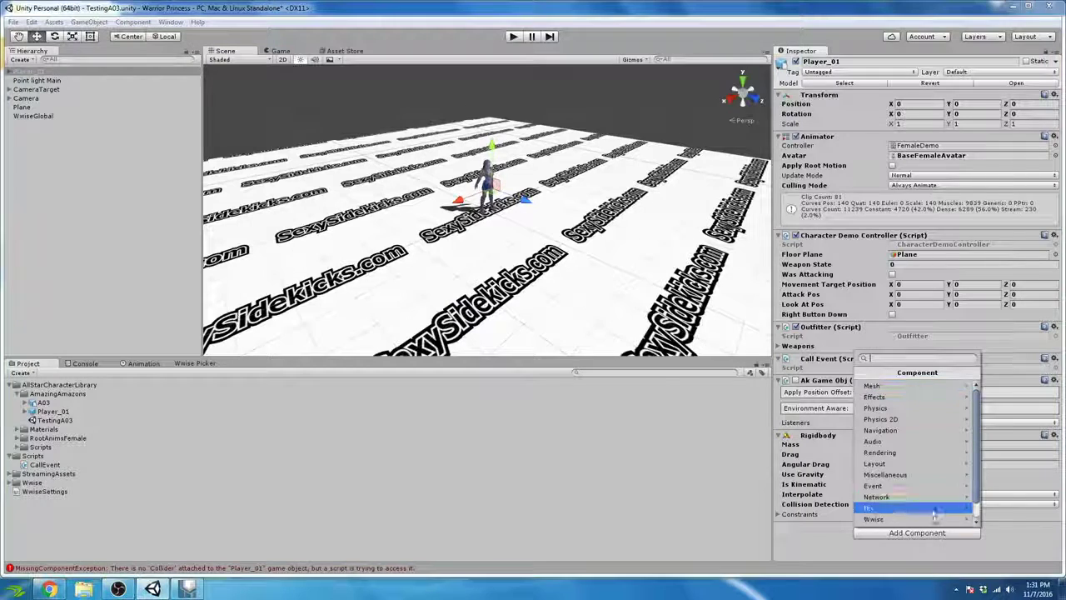
click(914, 409)
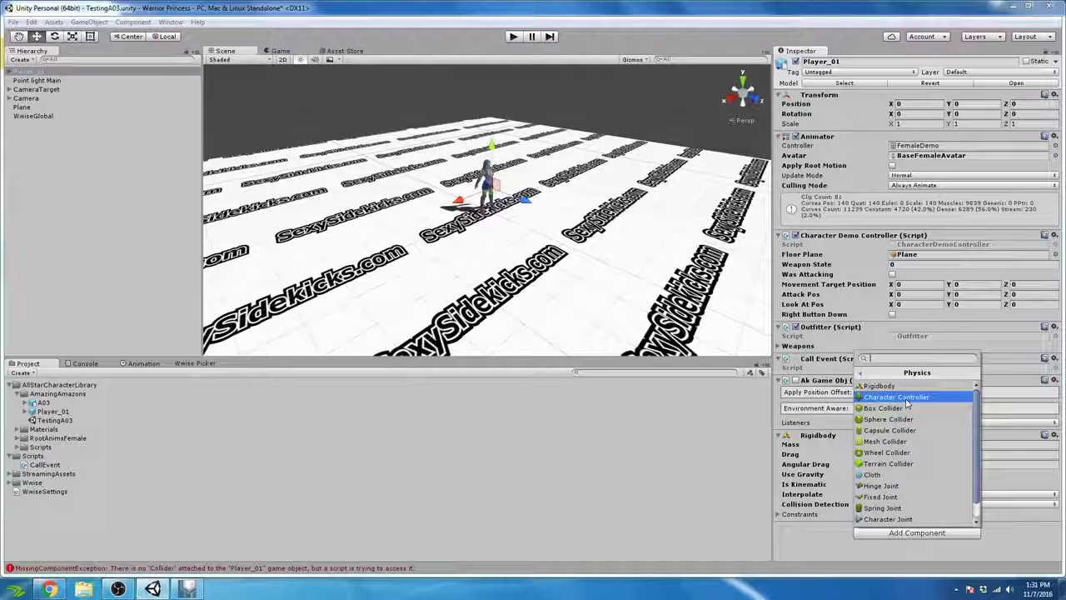
click(861, 372)
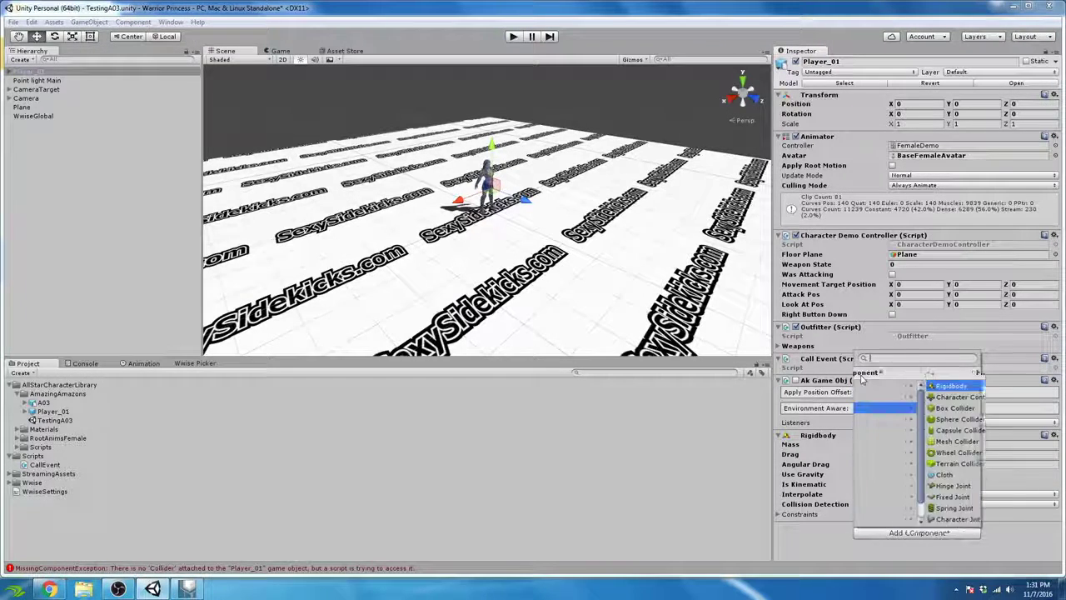
click(876, 408)
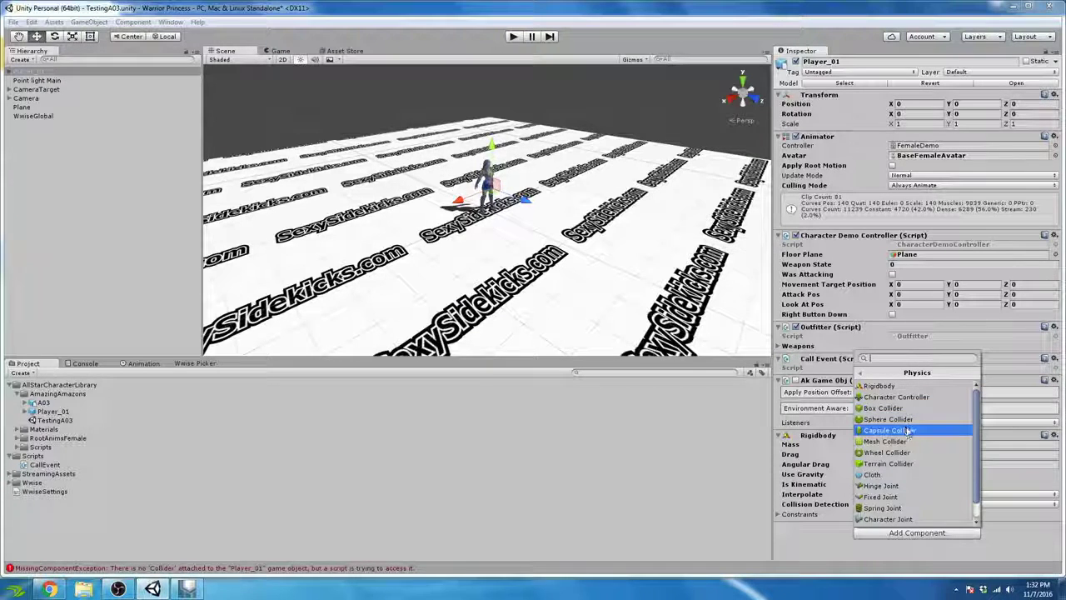
click(908, 430)
scroll(883, 449, down, 3)
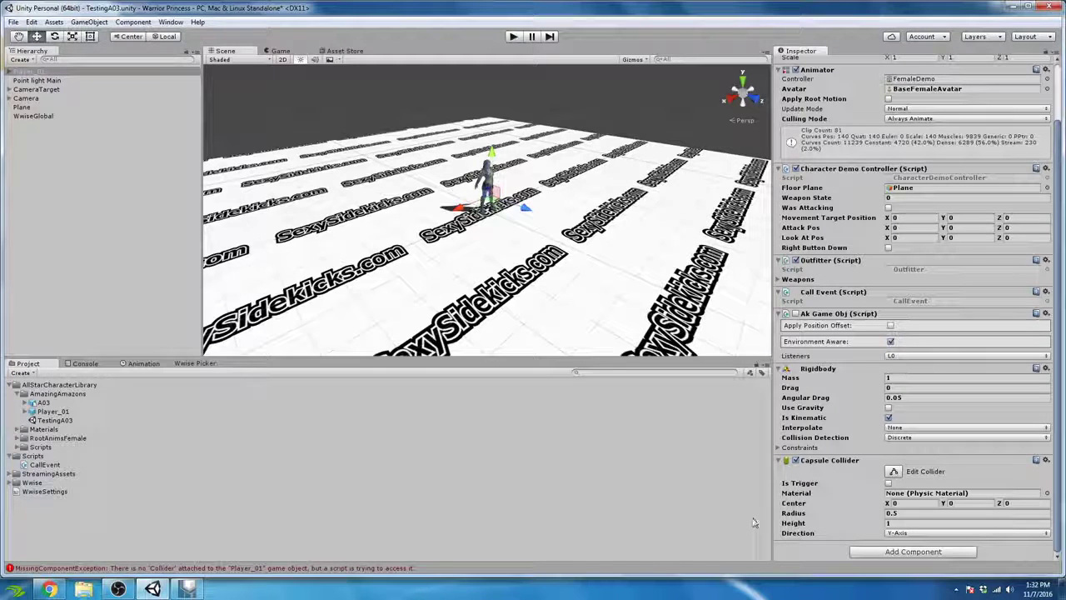
click(561, 492)
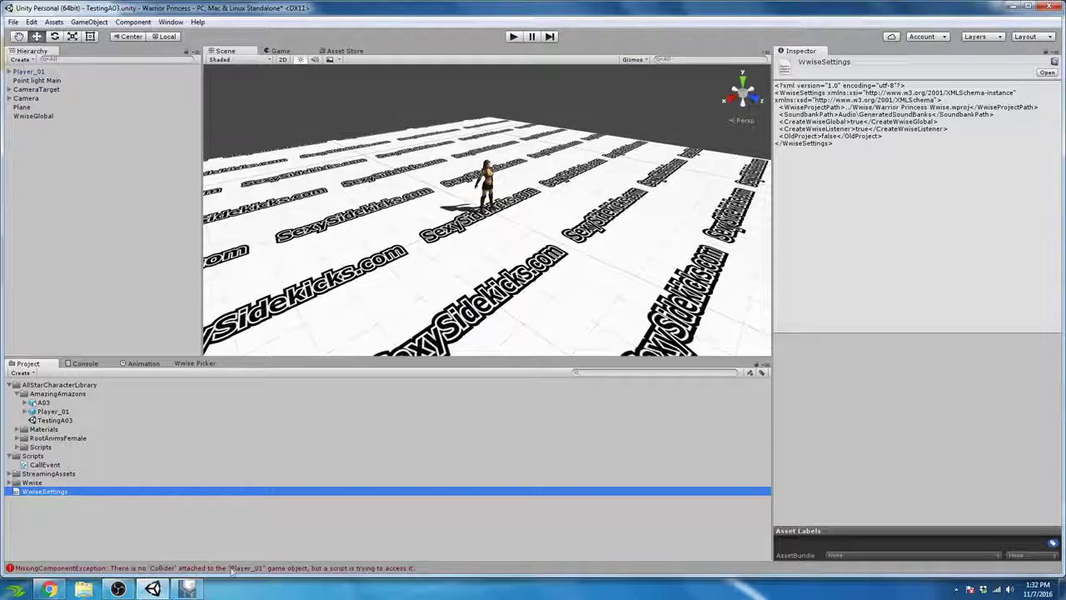
Play and stop the scene with Player_01 selected to confirm the Collider error is gone.
click(52, 412)
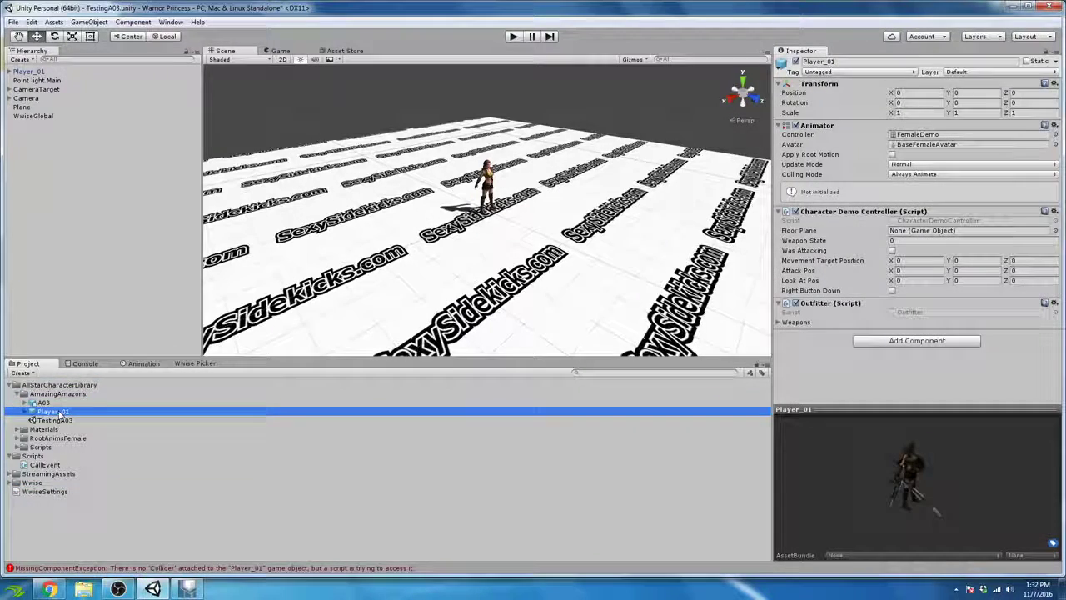
click(305, 569)
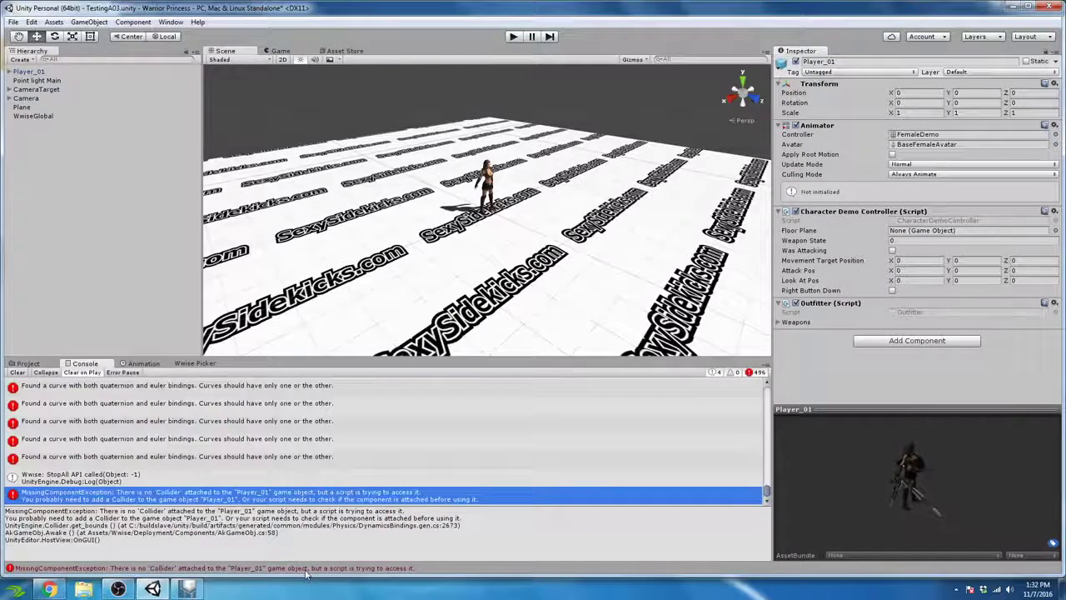
click(319, 493)
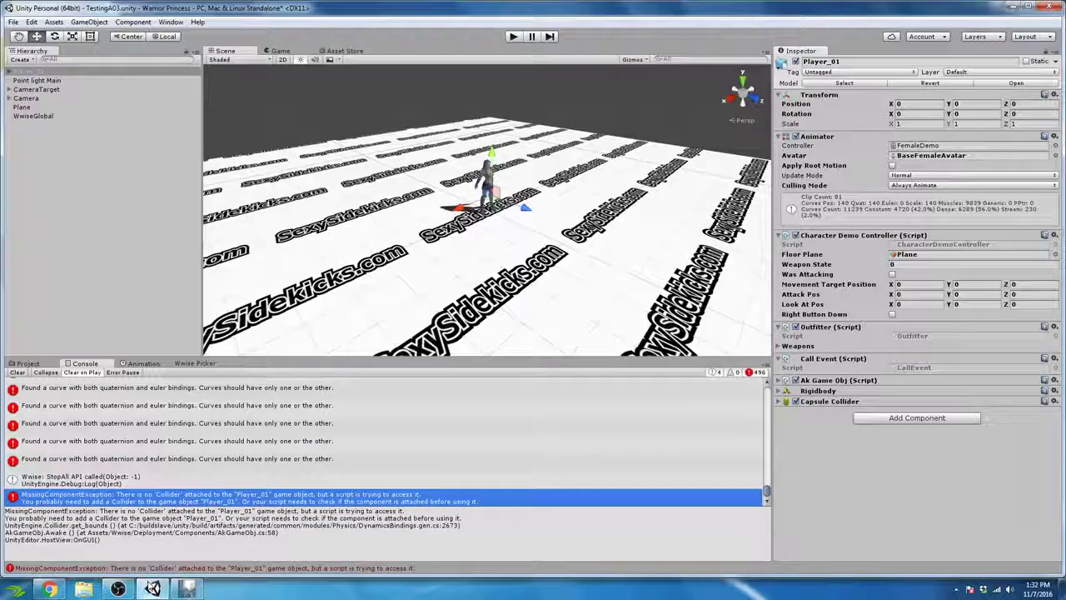
click(513, 37)
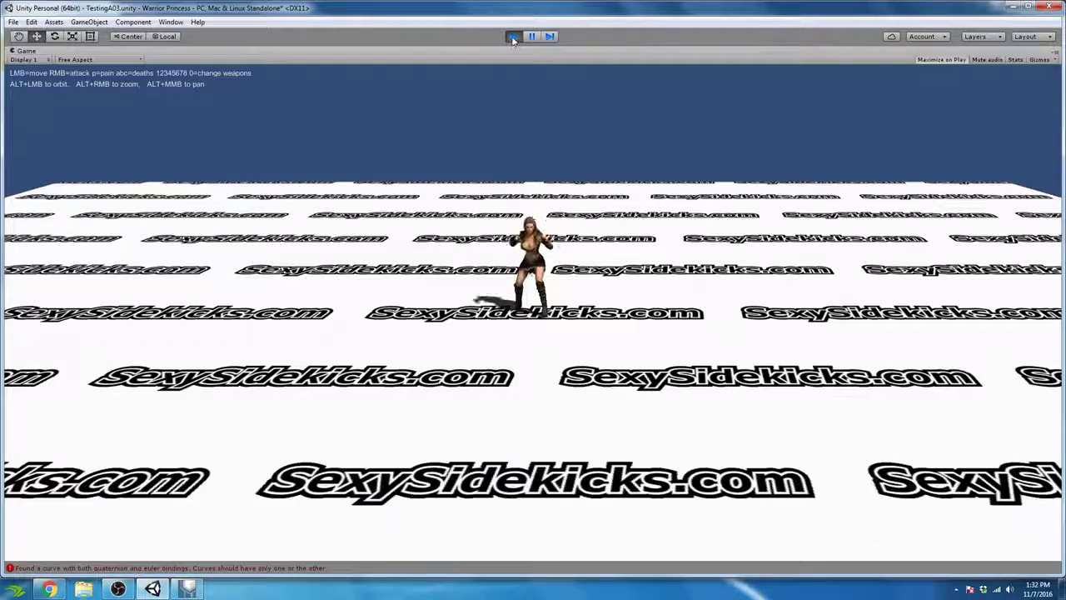
click(513, 36)
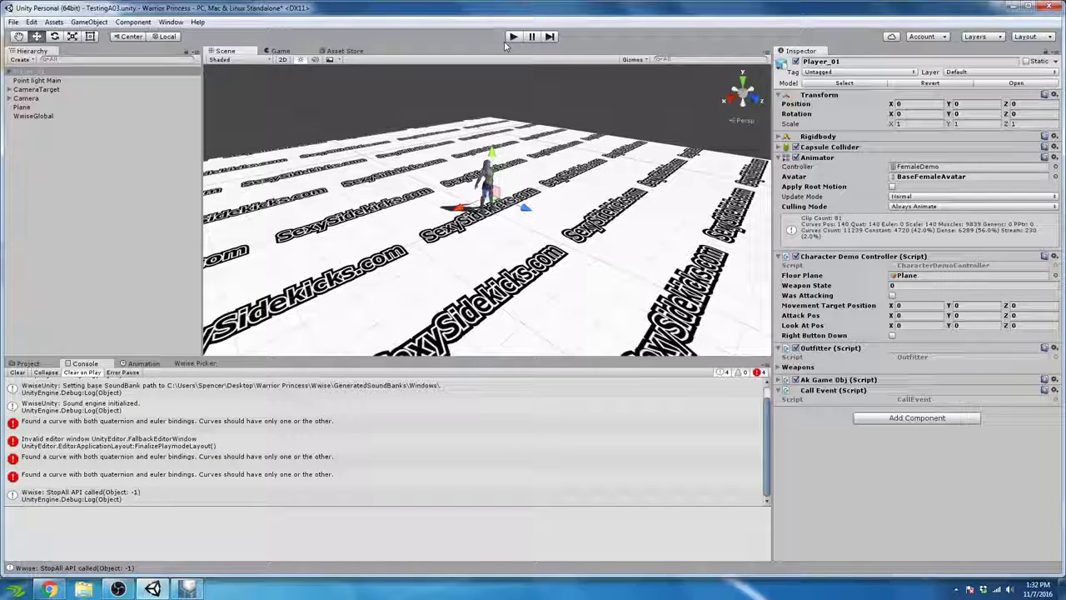
click(27, 364)
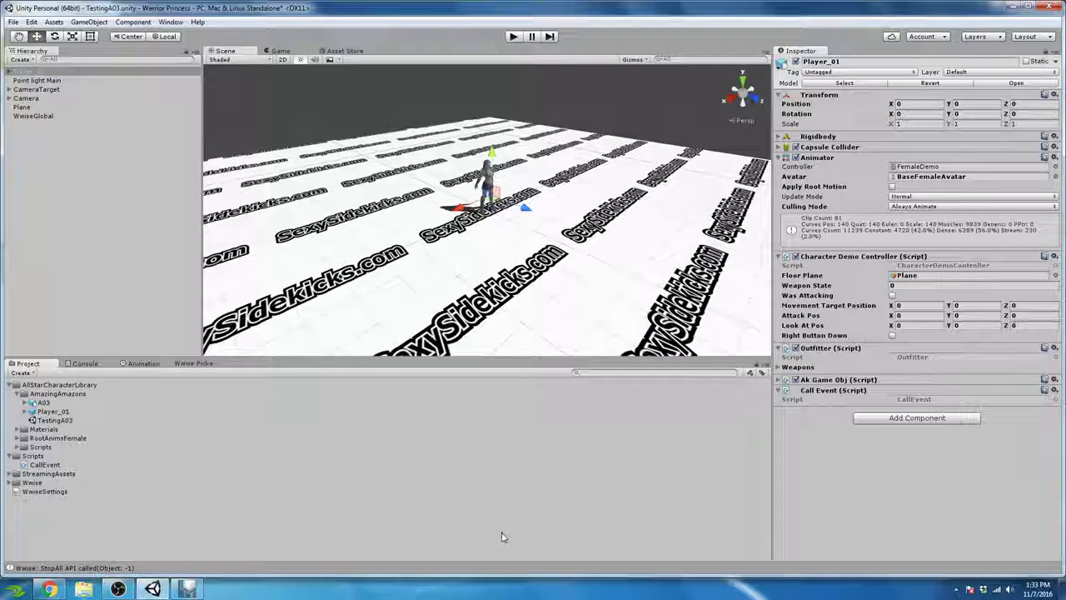
click(49, 589)
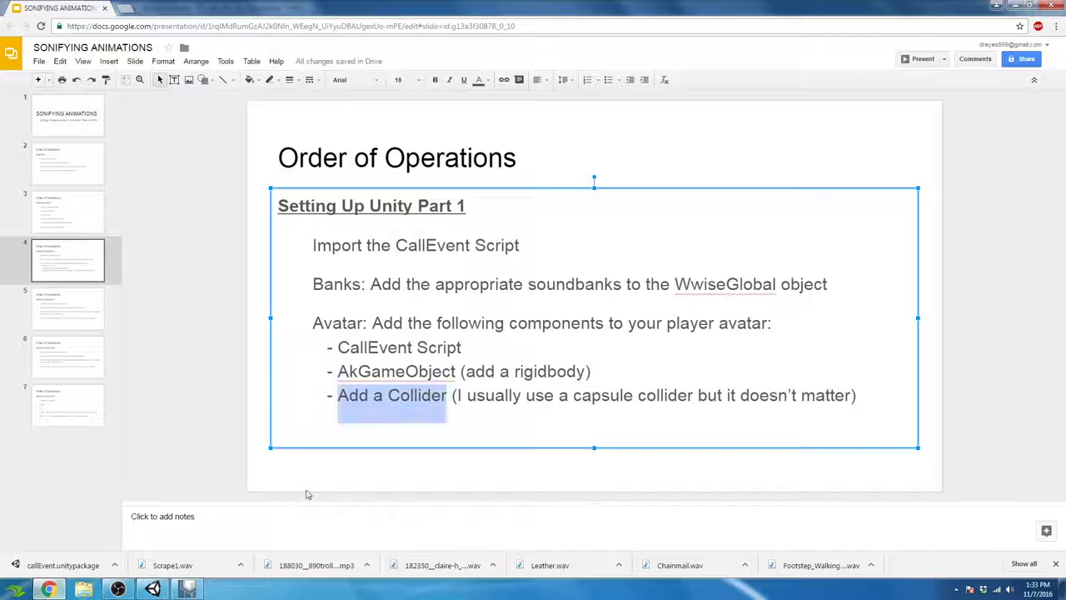